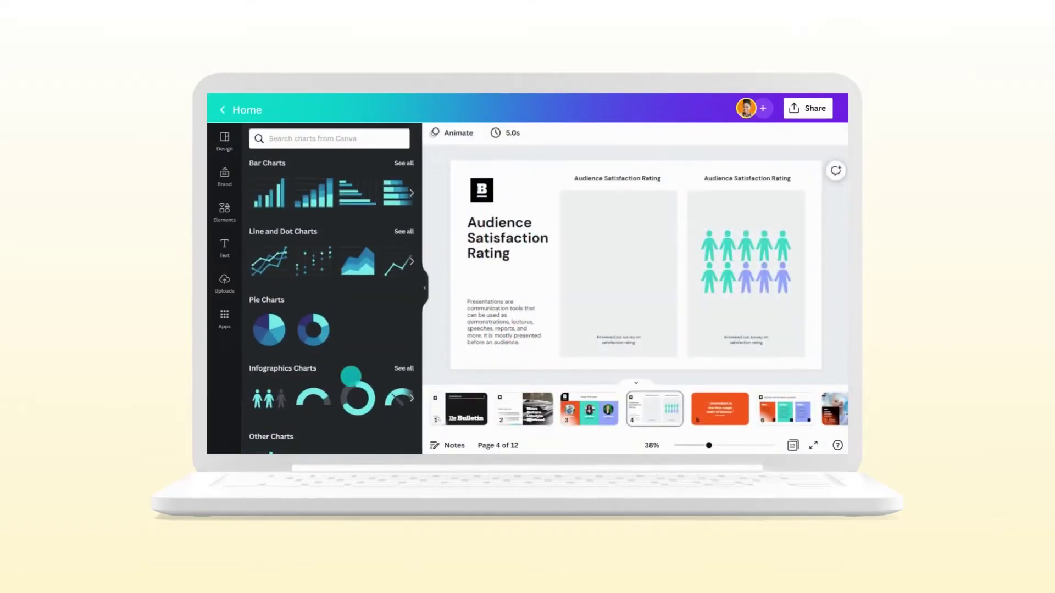
Insert a stacked bar chart from Elements > Charts onto the Audience Satisfaction Rating slide
{"action": "left_click", "coordinate": [314, 192]}
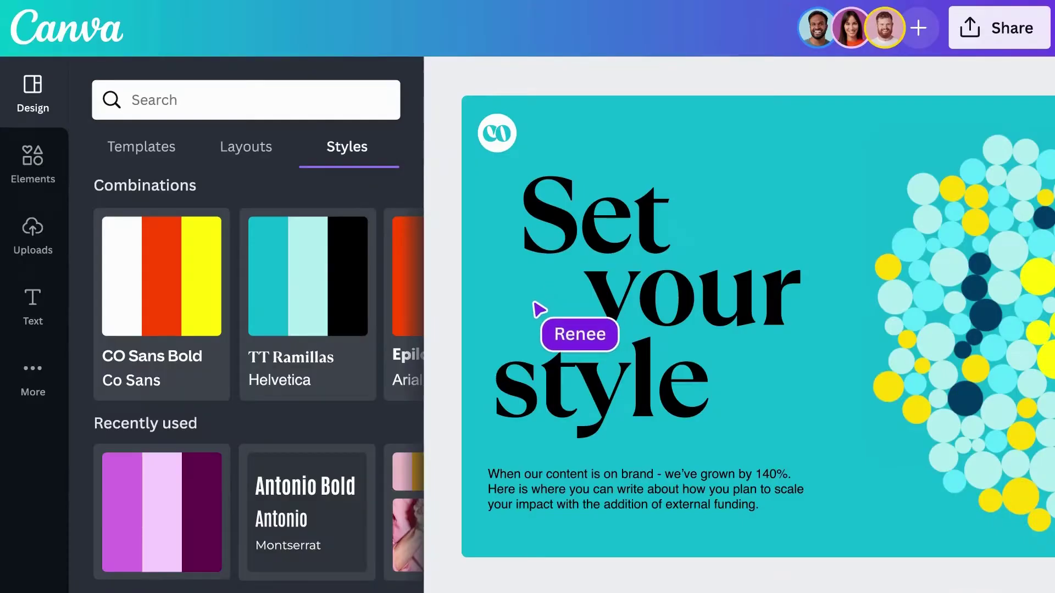
Apply the teal TT Ramillas style and give the Perfect Layouts slide a two-photo layout
{"action": "left_click", "coordinate": [175, 369]}
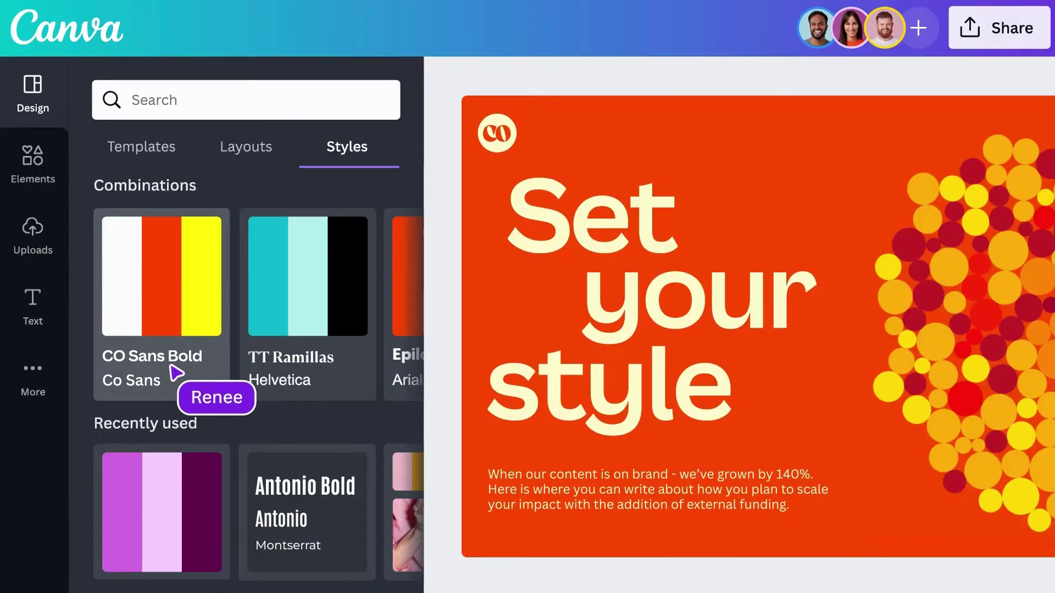
{"action": "left_click", "coordinate": [340, 373]}
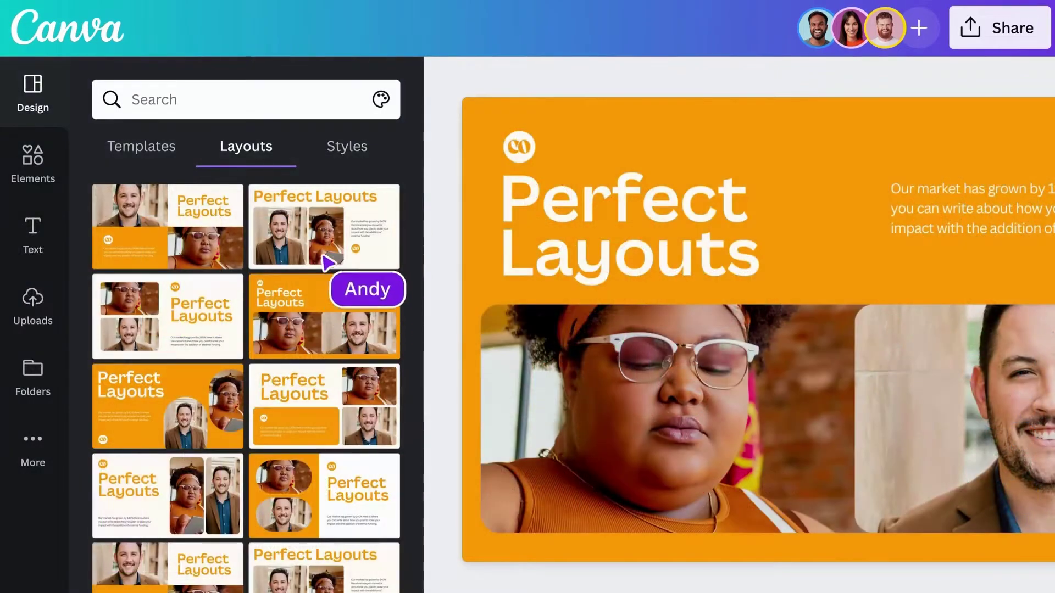
{"action": "left_click", "coordinate": [327, 245]}
{"action": "scroll", "coordinate": [319, 275], "scroll_direction": "down", "scroll_amount": 2}
{"action": "scroll", "coordinate": [275, 352], "scroll_direction": "down", "scroll_amount": 1}
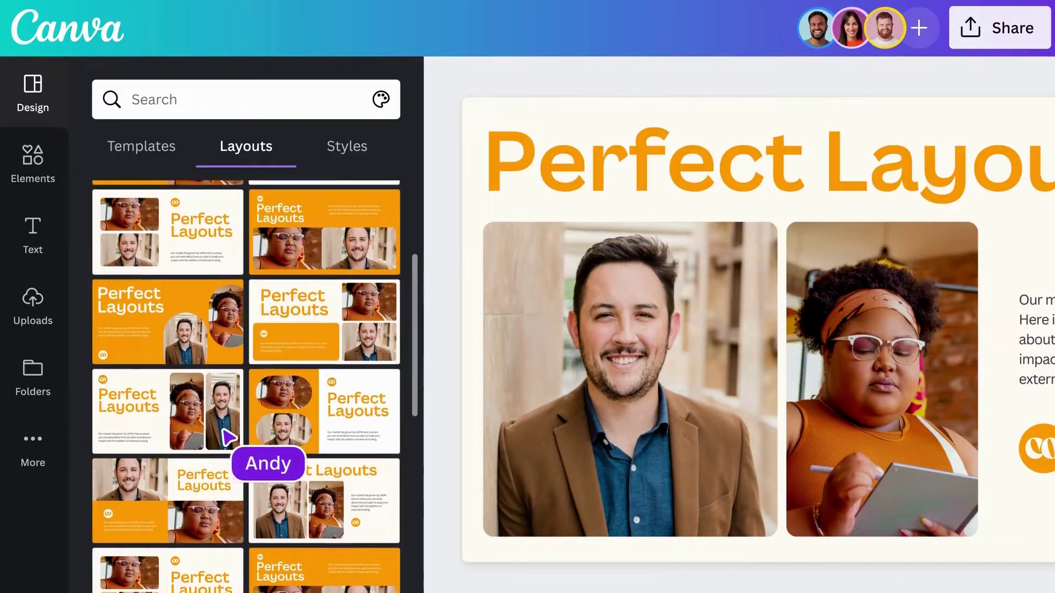
{"action": "left_click", "coordinate": [177, 481]}
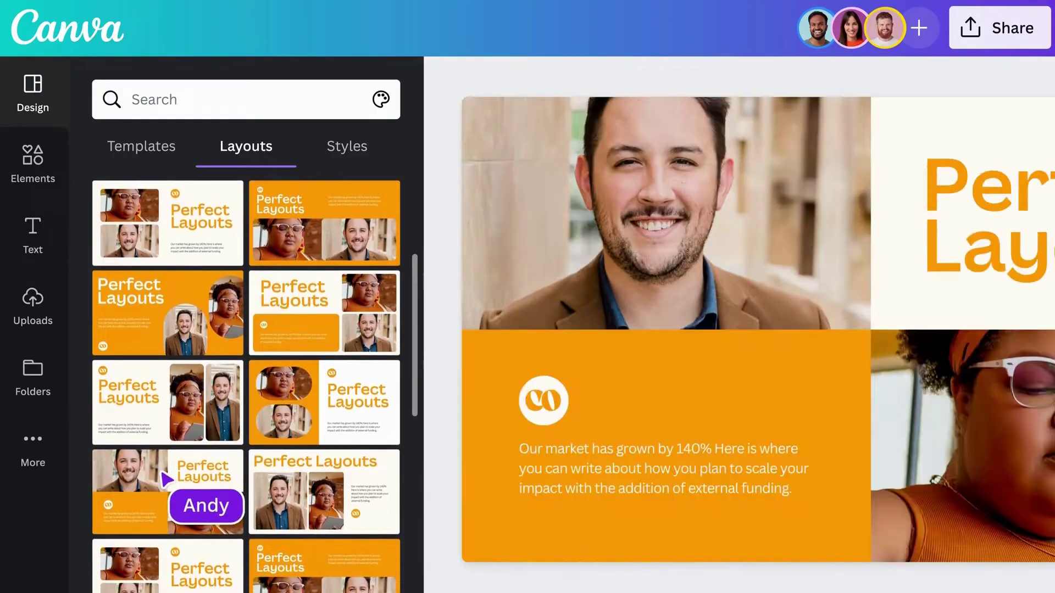
{"action": "left_click", "coordinate": [330, 494]}
{"action": "scroll", "coordinate": [332, 494], "scroll_direction": "down", "scroll_amount": 2}
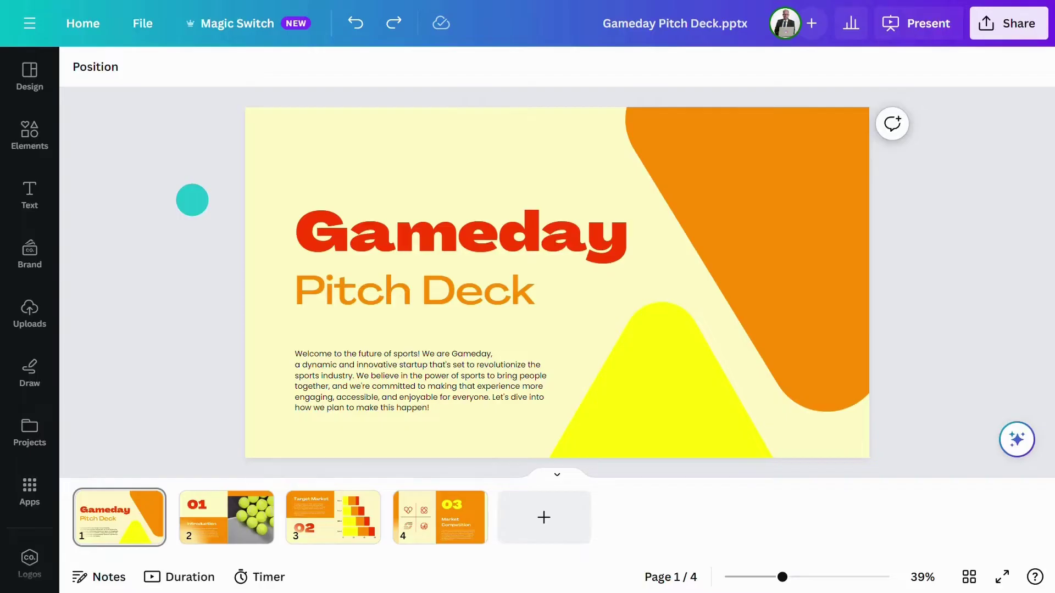
Search Design templates for 'project proposal' and open the 10-page Business Proposal template
{"action": "left_click", "coordinate": [31, 77]}
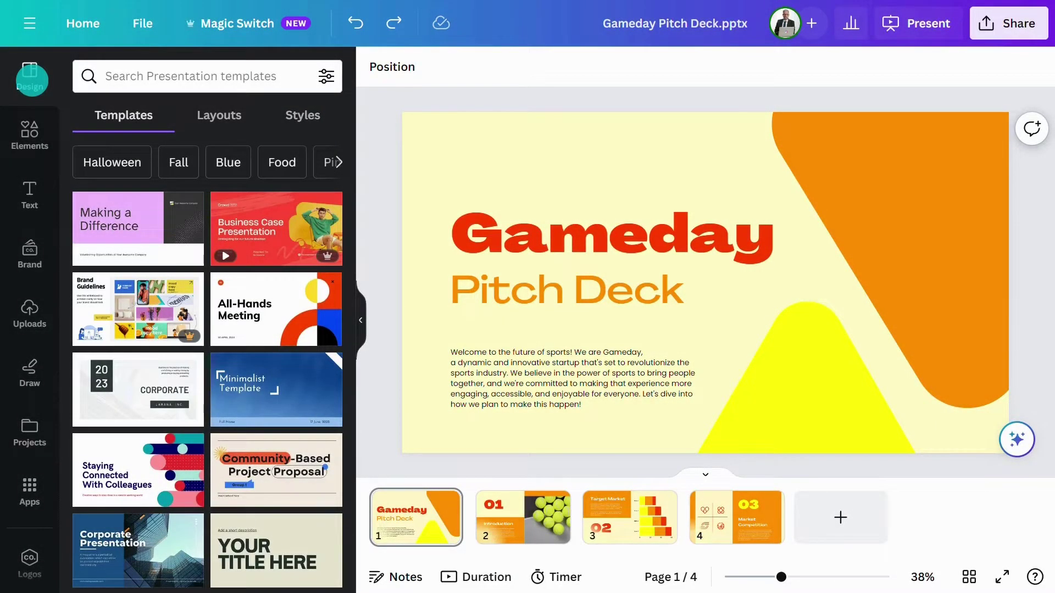
{"action": "left_click", "coordinate": [238, 75]}
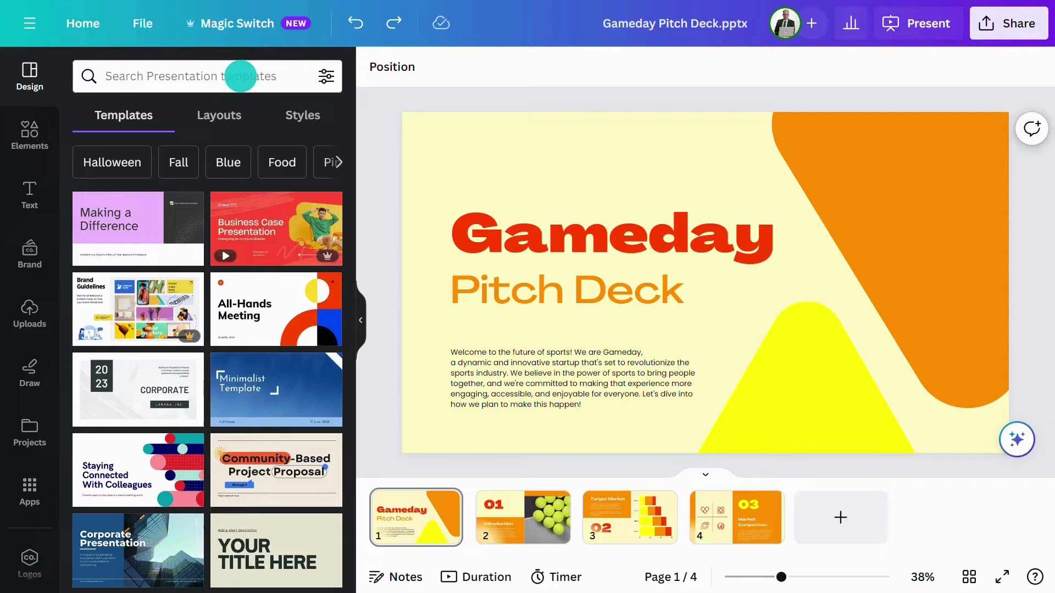
{"action": "type", "text": "project proposal"}
{"action": "key", "text": "Return"}
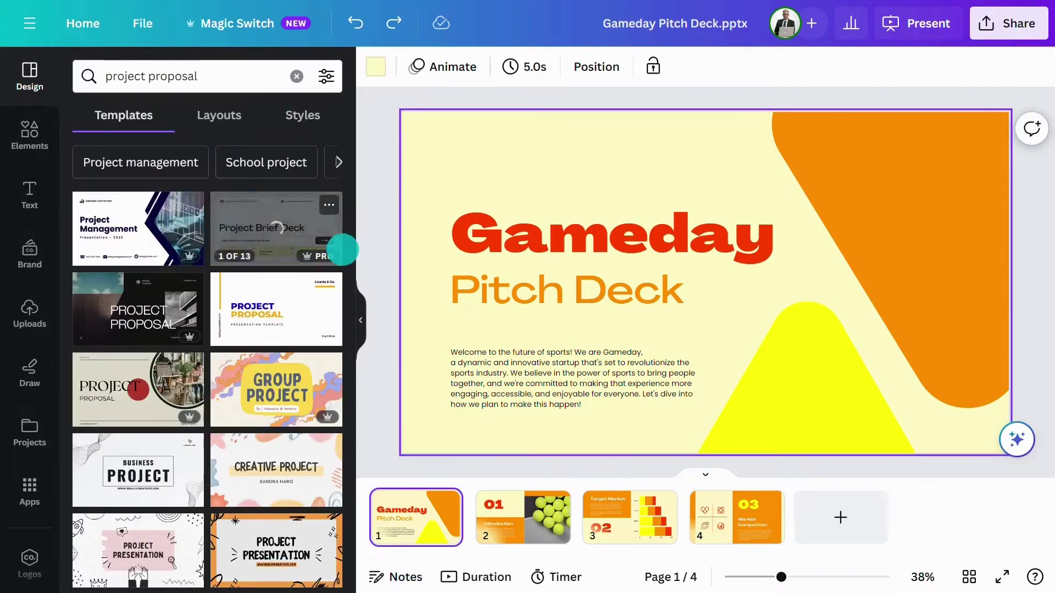
{"action": "scroll", "coordinate": [341, 247], "scroll_direction": "down", "scroll_amount": 10}
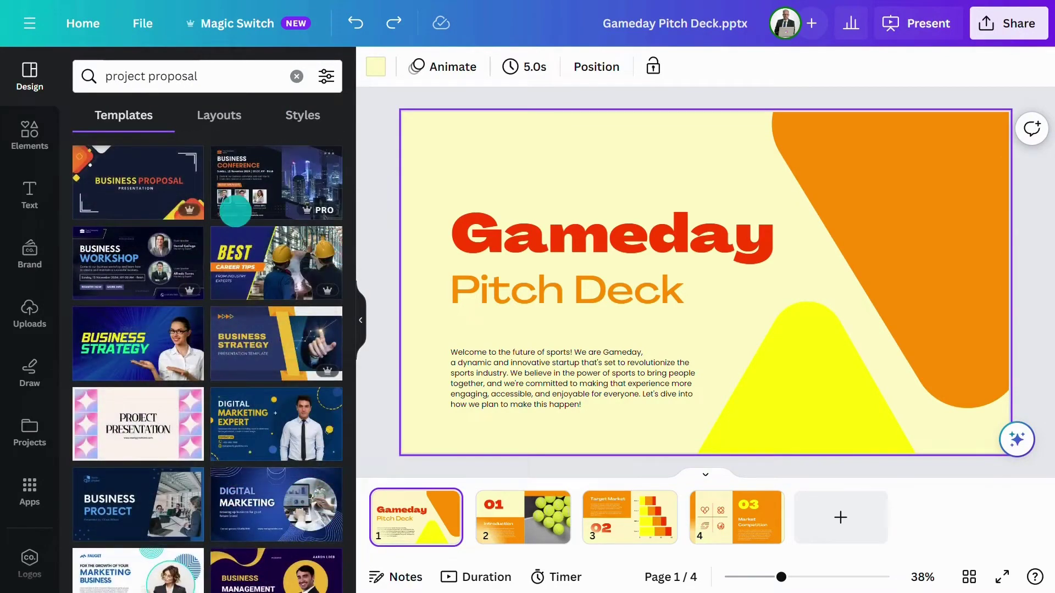
{"action": "left_click", "coordinate": [156, 183]}
{"action": "scroll", "coordinate": [65, 325], "scroll_direction": "down", "scroll_amount": 2}
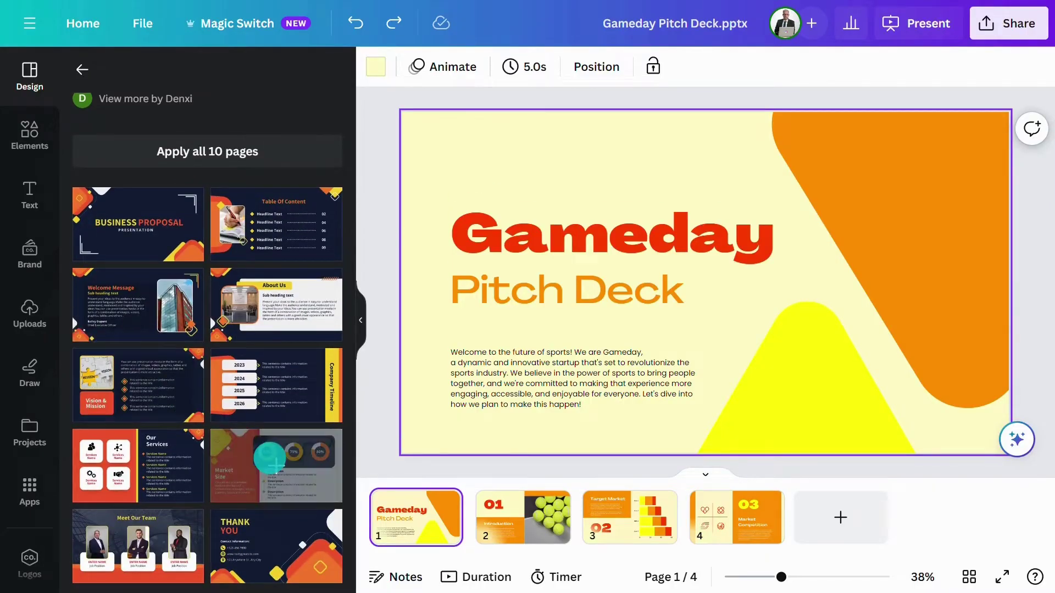
Add the Market Size and Our Services pages, and replace page 1 with the Business Proposal cover
{"action": "left_click_drag", "start_coordinate": [271, 459], "coordinate": [791, 531]}
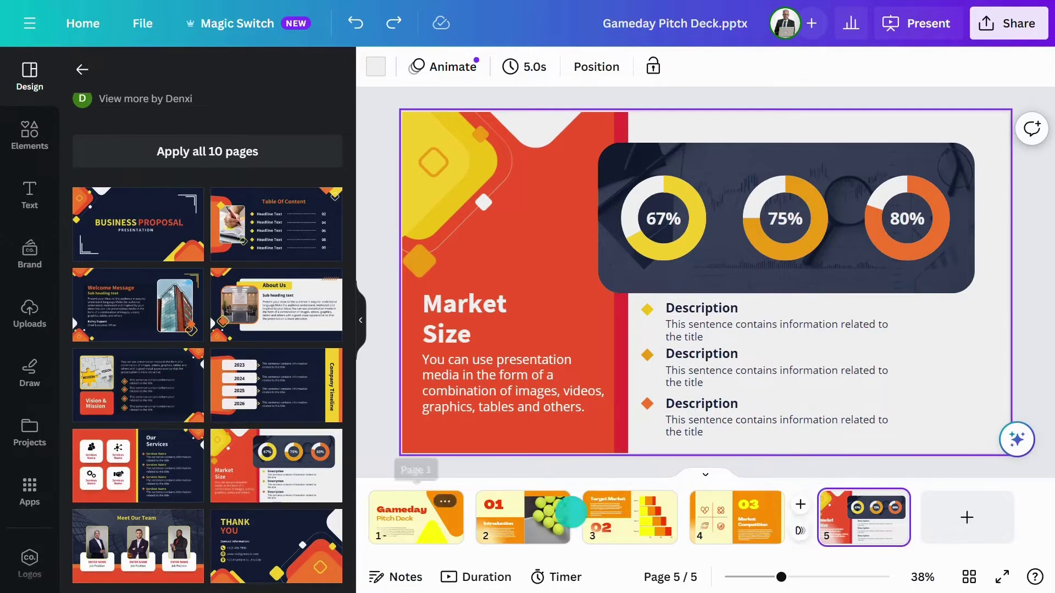
{"action": "left_click_drag", "start_coordinate": [172, 474], "coordinate": [901, 511]}
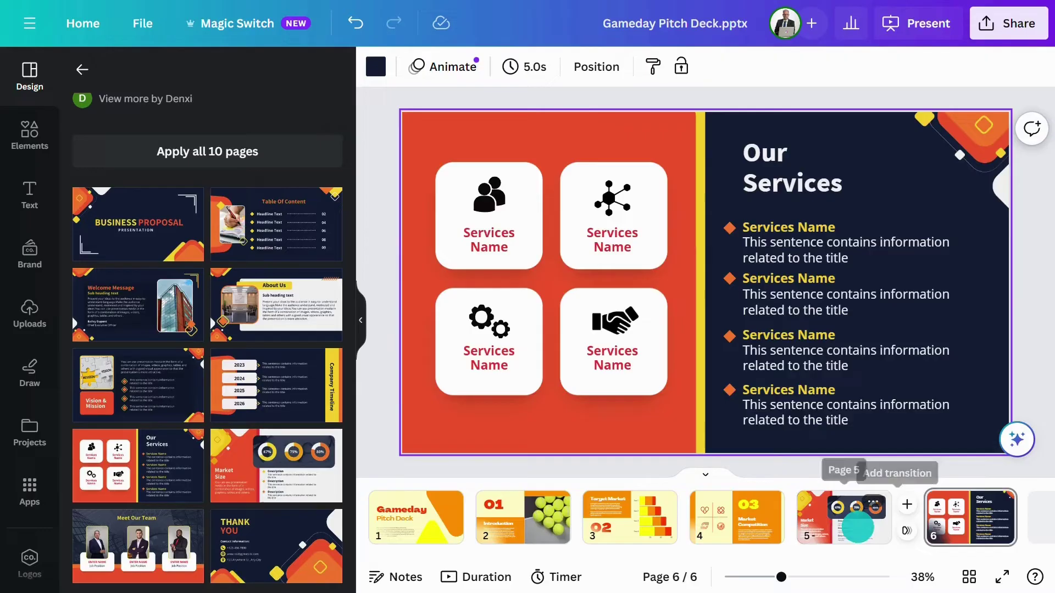
{"action": "left_click", "coordinate": [419, 517]}
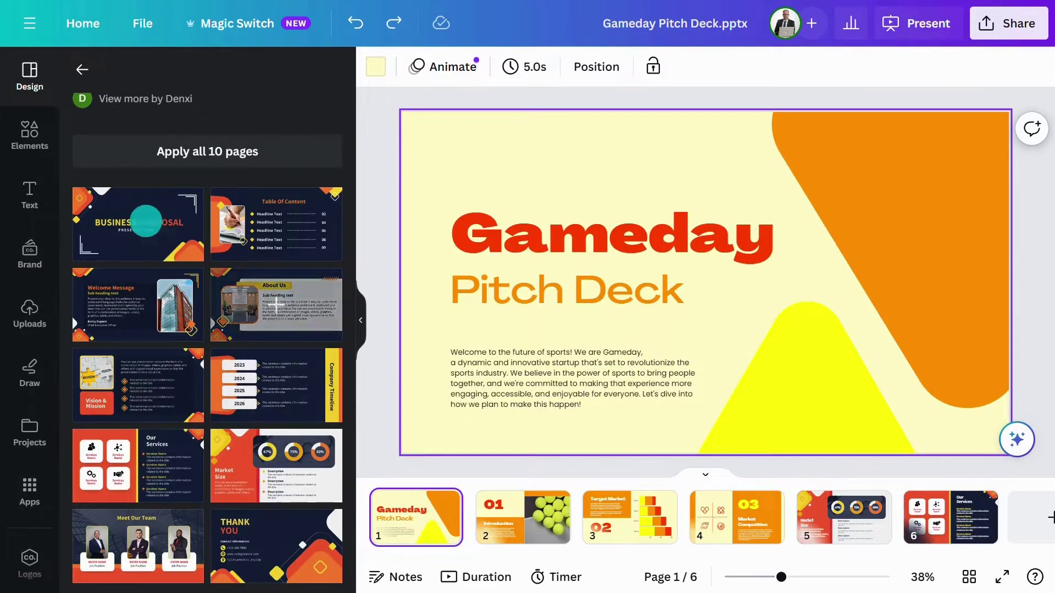
{"action": "left_click", "coordinate": [145, 221]}
{"action": "left_click", "coordinate": [422, 340]}
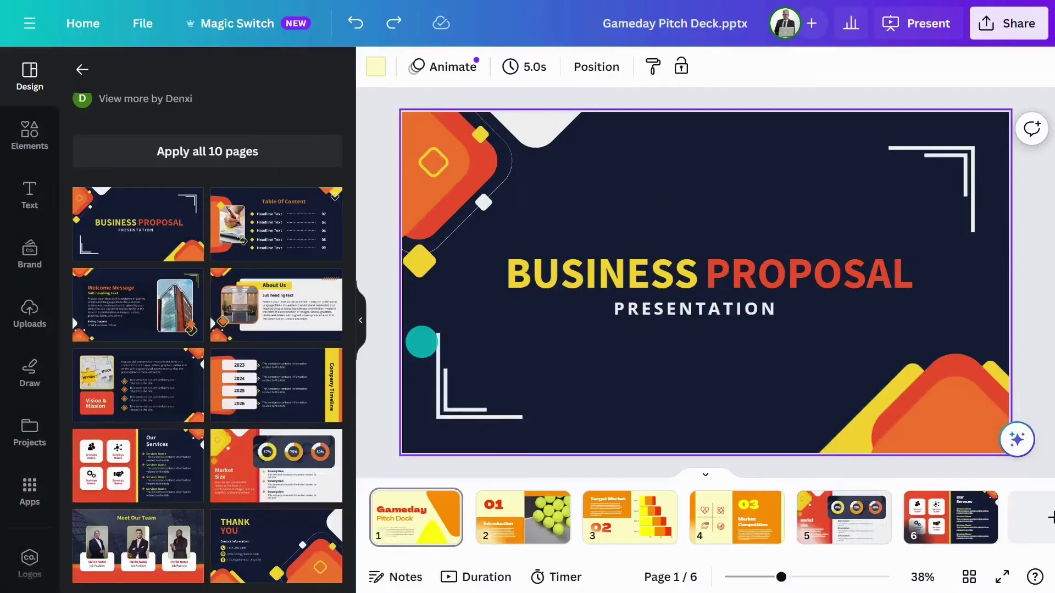
Apply the template's style to the title slide and shuffle it to navy, red and grey
{"action": "scroll", "coordinate": [346, 424], "scroll_direction": "down", "scroll_amount": 5}
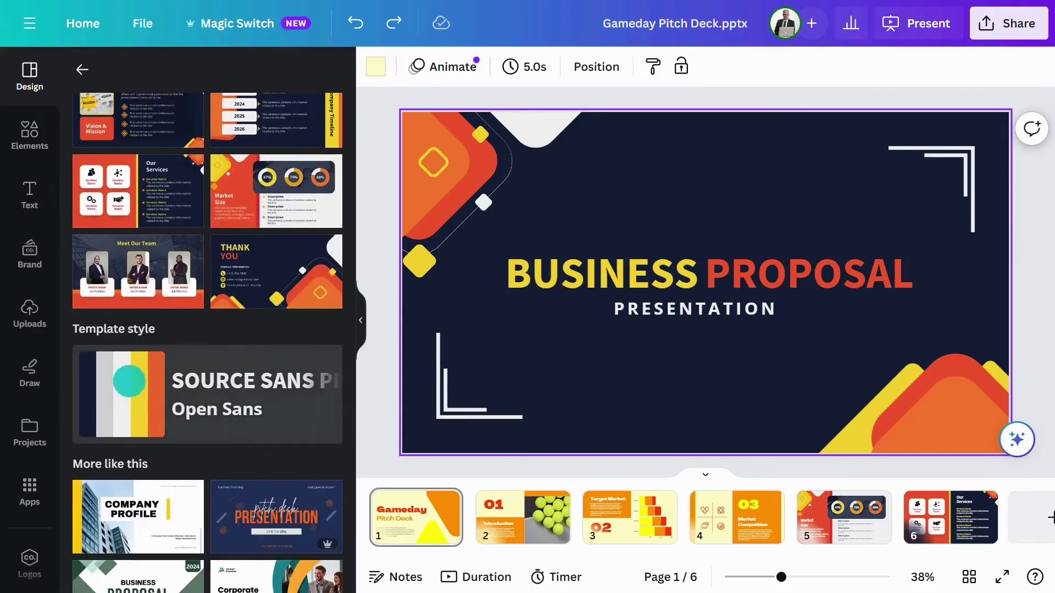
{"action": "left_click", "coordinate": [130, 385]}
{"action": "left_click", "coordinate": [129, 380]}
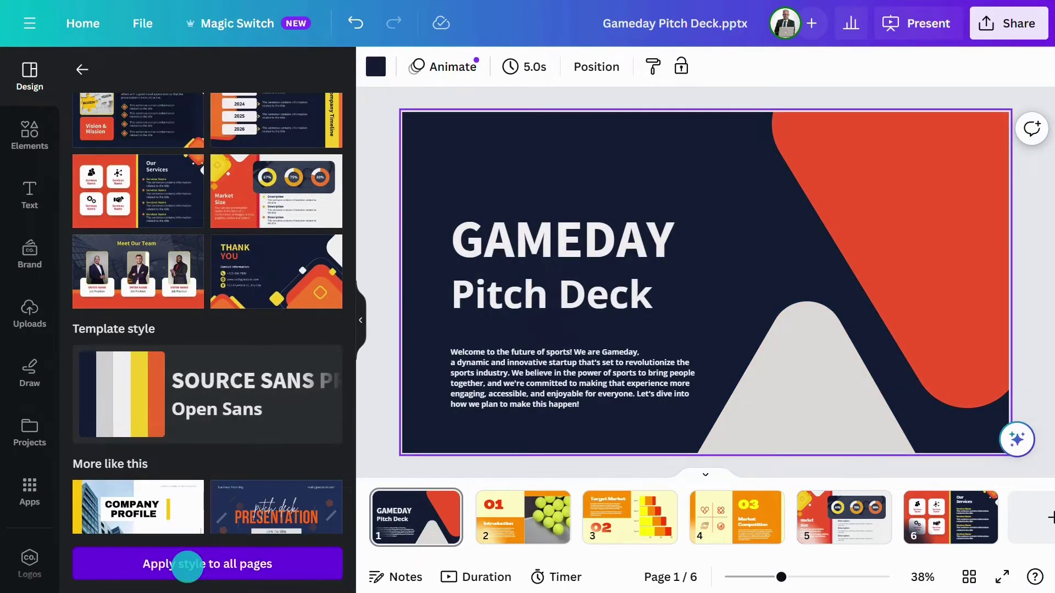
{"action": "left_click", "coordinate": [84, 70]}
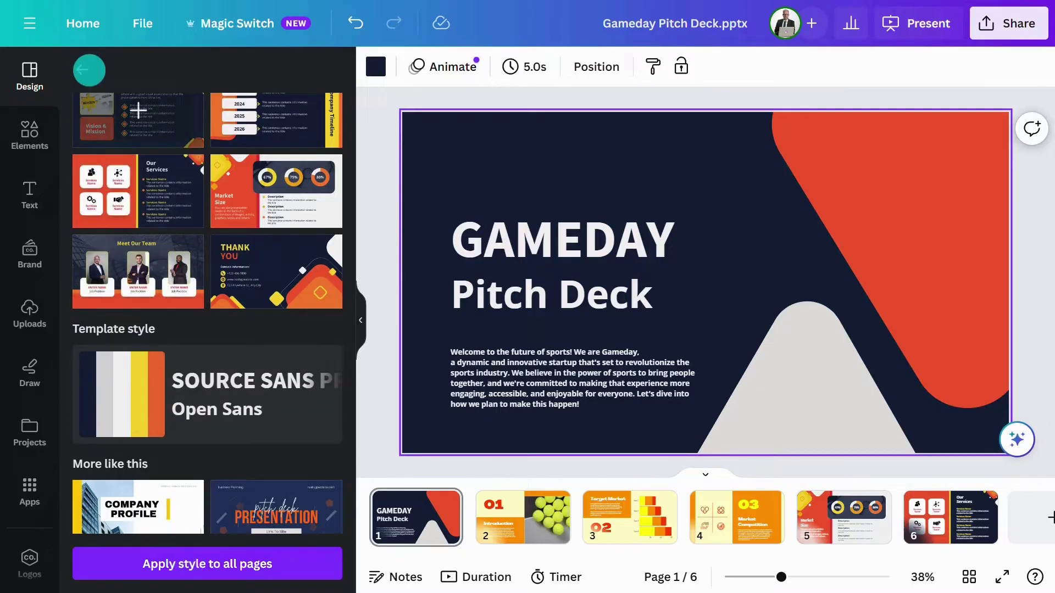
Browse the suggested Layouts for the Gameday title slide without applying any
{"action": "left_click", "coordinate": [208, 116]}
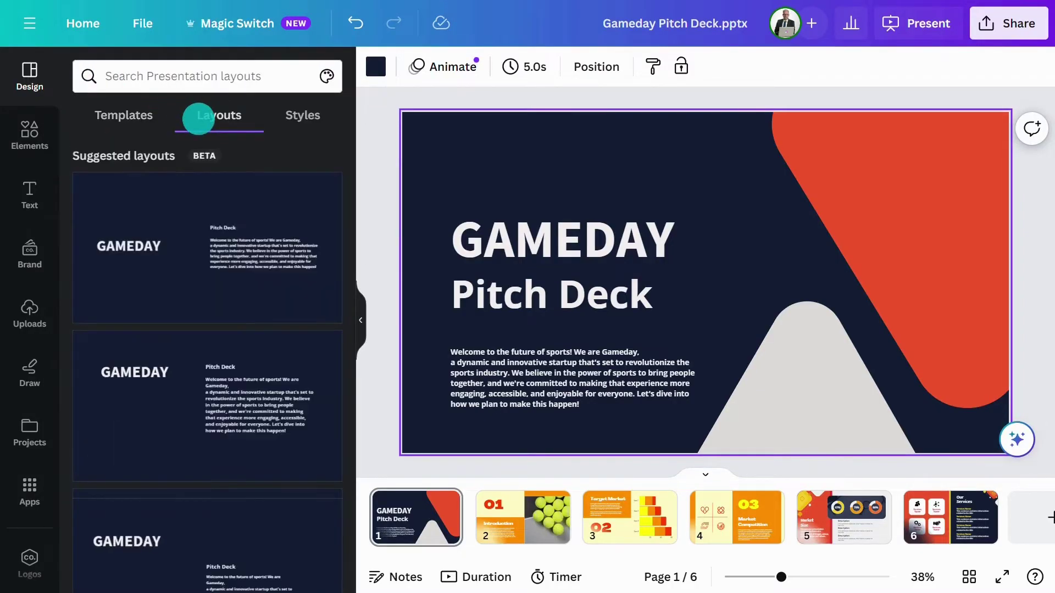
{"action": "scroll", "coordinate": [192, 240], "scroll_direction": "down", "scroll_amount": 5}
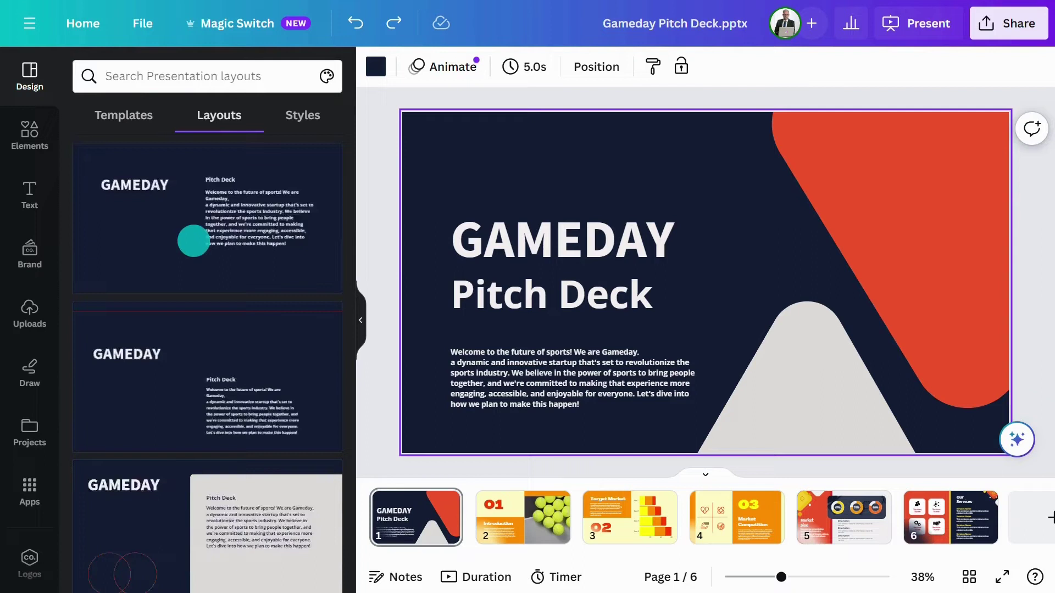
{"action": "scroll", "coordinate": [193, 241], "scroll_direction": "down", "scroll_amount": 7}
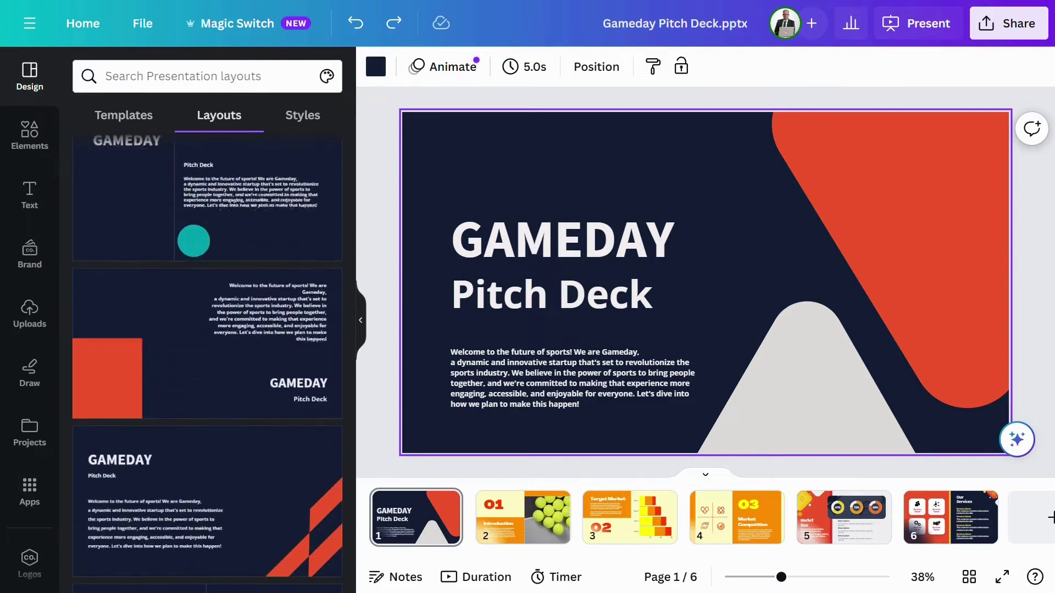
{"action": "scroll", "coordinate": [194, 241], "scroll_direction": "down", "scroll_amount": 5}
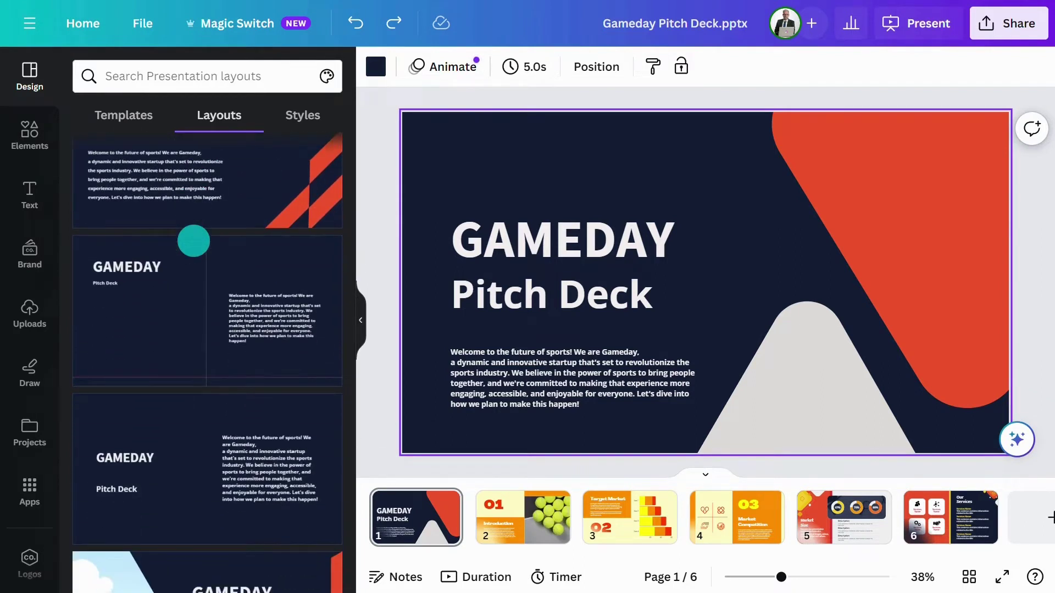
{"action": "scroll", "coordinate": [193, 240], "scroll_direction": "down", "scroll_amount": 6}
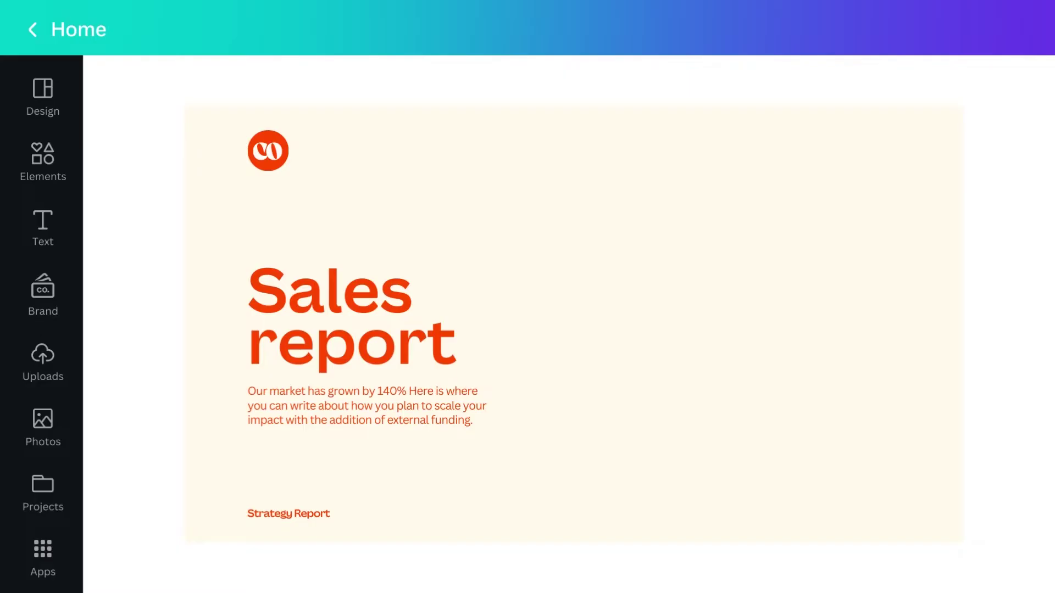
Add a stacked bar chart from Elements to the Sales report slide
{"action": "left_click", "coordinate": [61, 160]}
{"action": "left_click", "coordinate": [197, 201]}
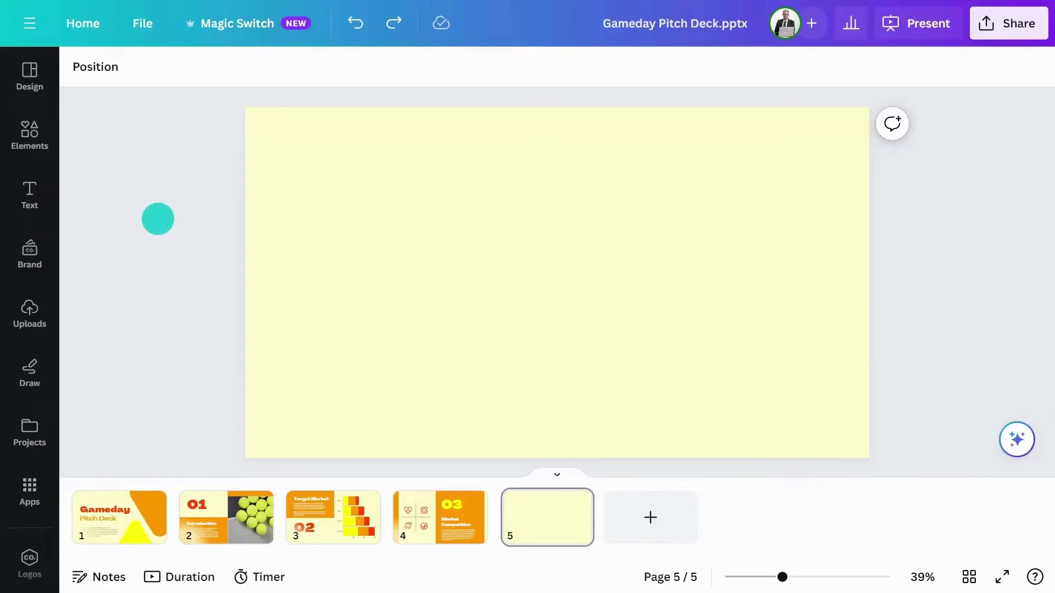
Show all chart types (bar, line and dot, interactive, pie) from the Elements Charts section
{"action": "left_click", "coordinate": [36, 137]}
{"action": "scroll", "coordinate": [65, 196], "scroll_direction": "down", "scroll_amount": 8}
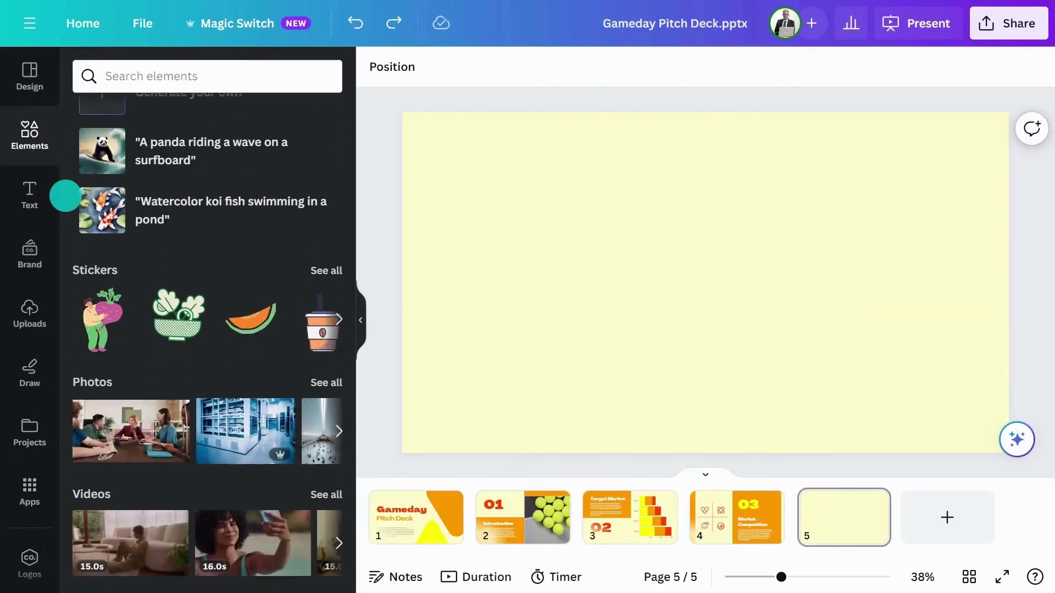
{"action": "scroll", "coordinate": [65, 196], "scroll_direction": "down", "scroll_amount": 8}
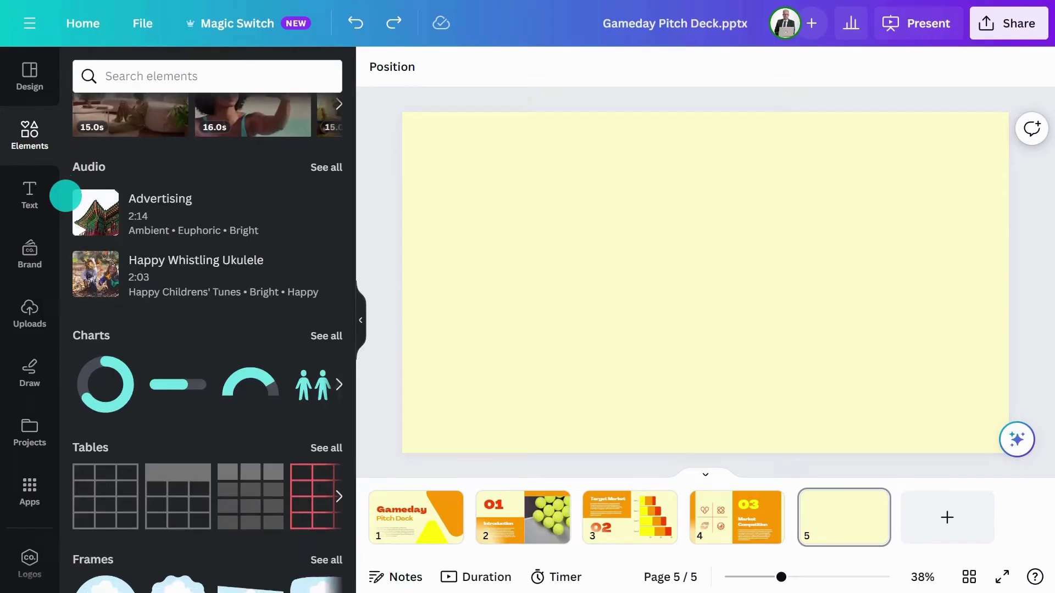
{"action": "left_click", "coordinate": [314, 329]}
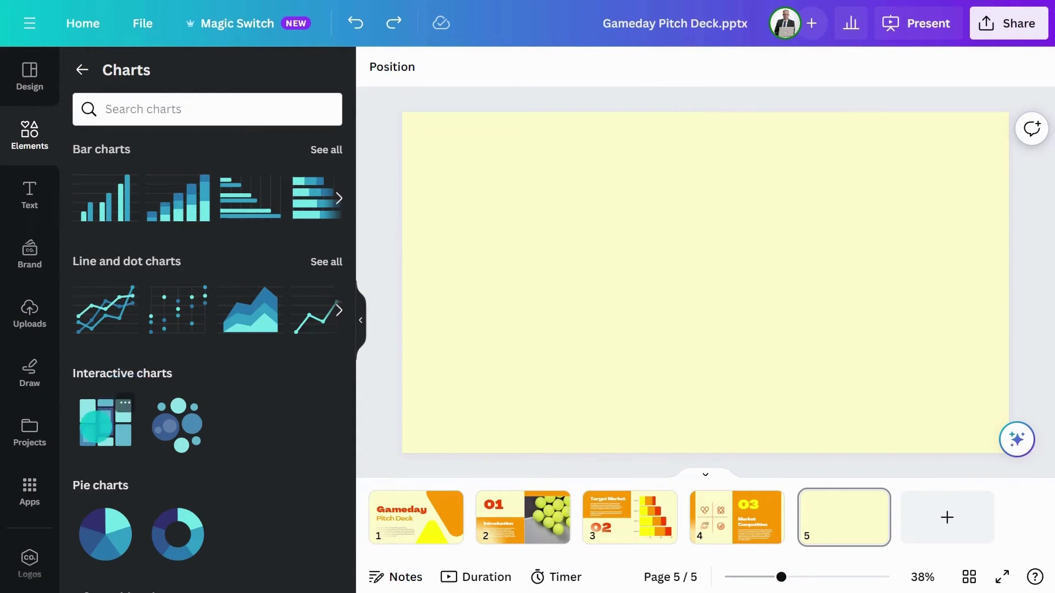
Insert a treemap on slide 5 and rename its series headers to Equipment, Clothing and Books
{"action": "left_click", "coordinate": [96, 427]}
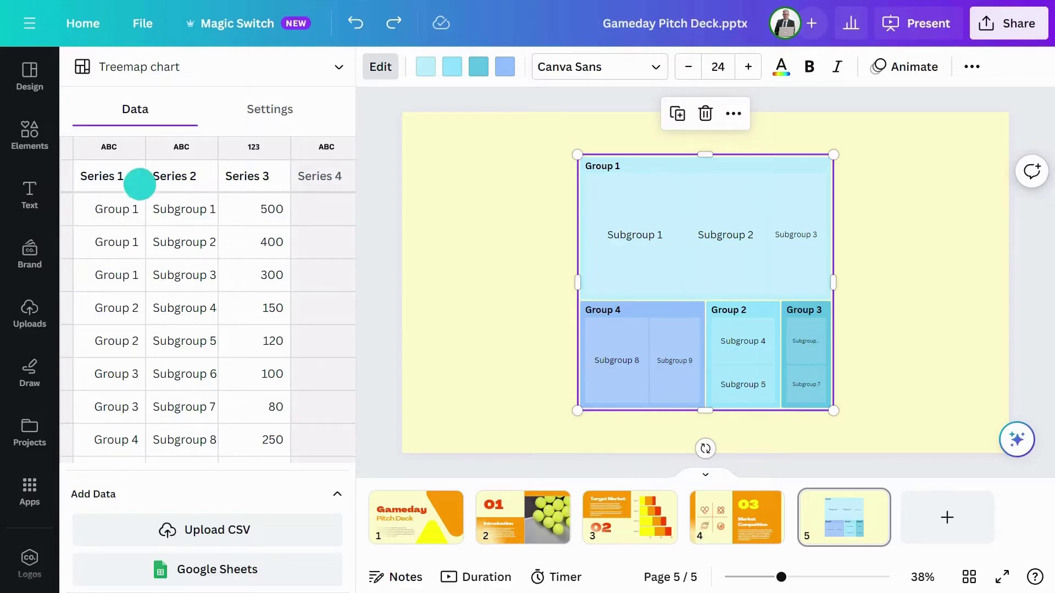
{"action": "left_click", "coordinate": [119, 177]}
{"action": "type", "text": "Equipment"}
{"action": "left_click", "coordinate": [174, 176]}
{"action": "type", "text": "Clothing"}
{"action": "left_click", "coordinate": [245, 176]}
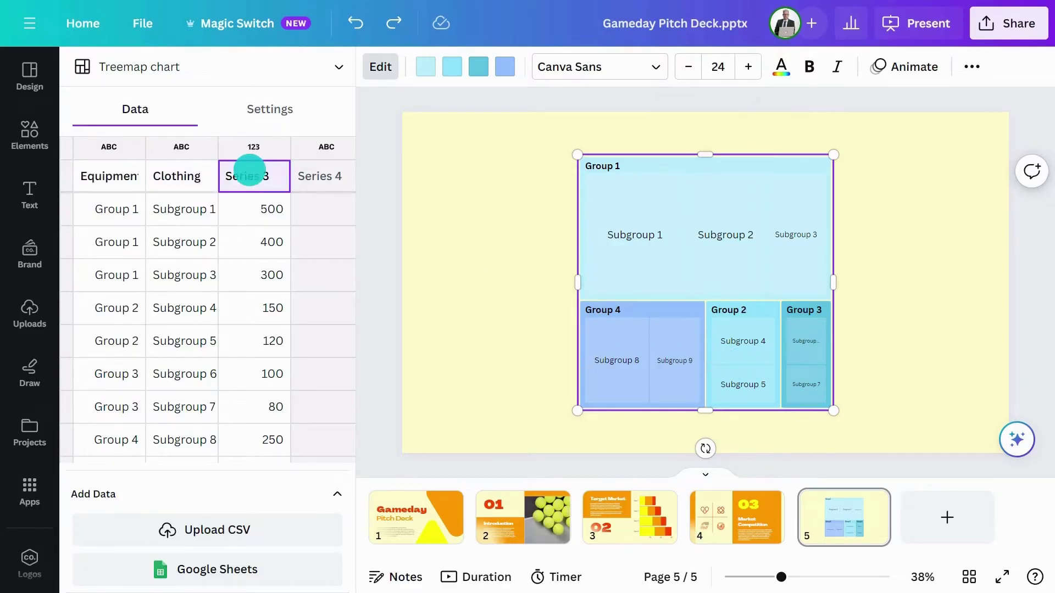
{"action": "type", "text": "Books"}
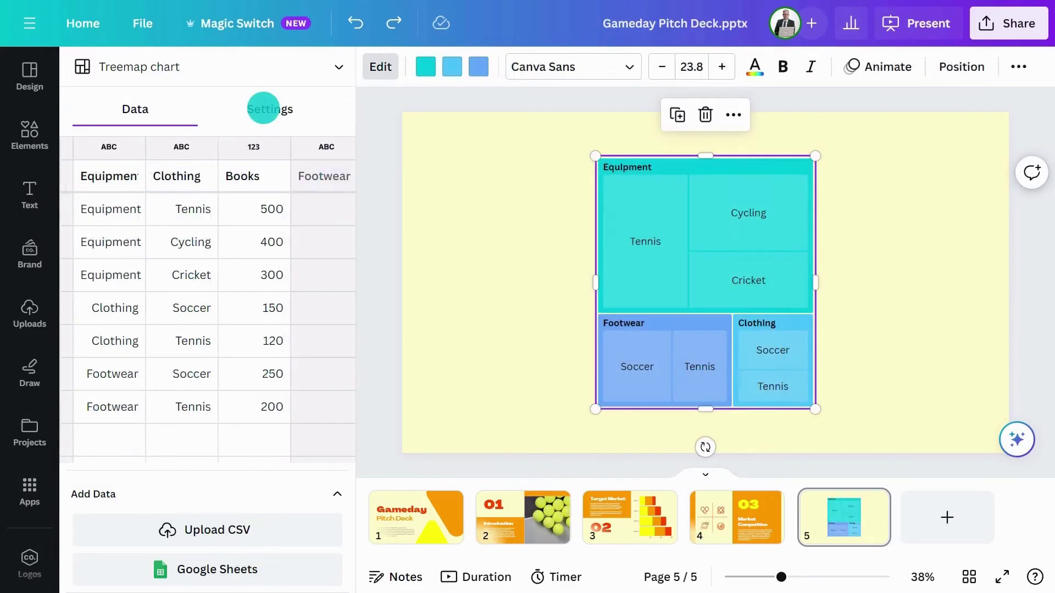
{"action": "left_click", "coordinate": [262, 108]}
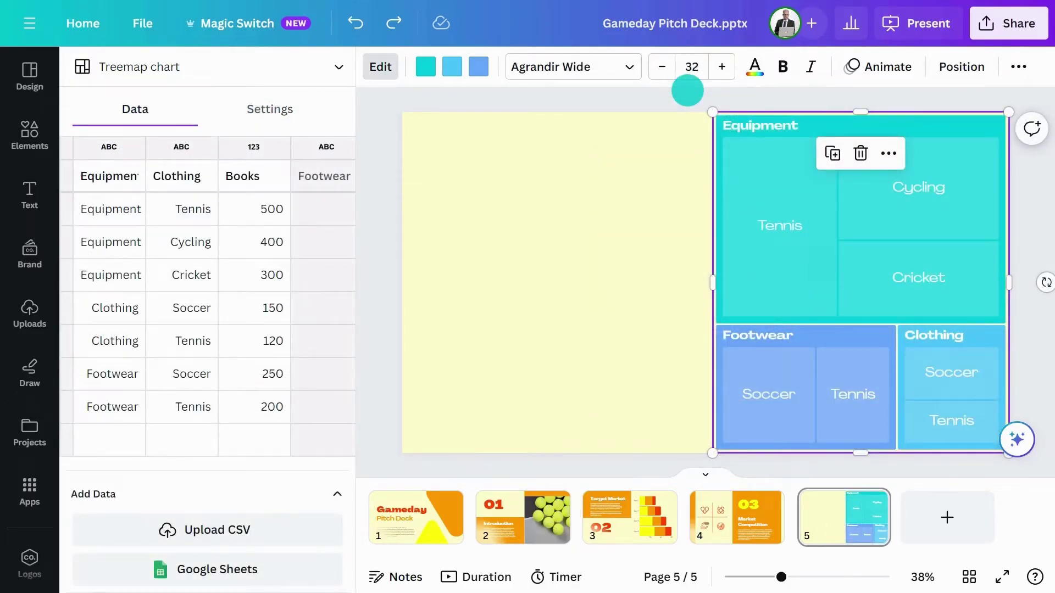
{"action": "left_click", "coordinate": [757, 163]}
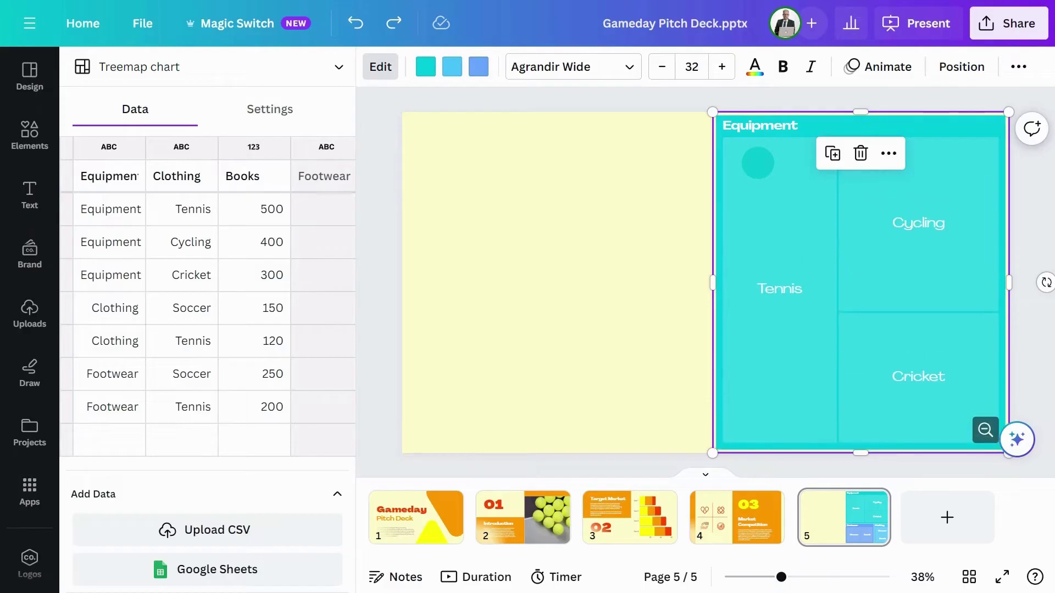
{"action": "left_click", "coordinate": [758, 162]}
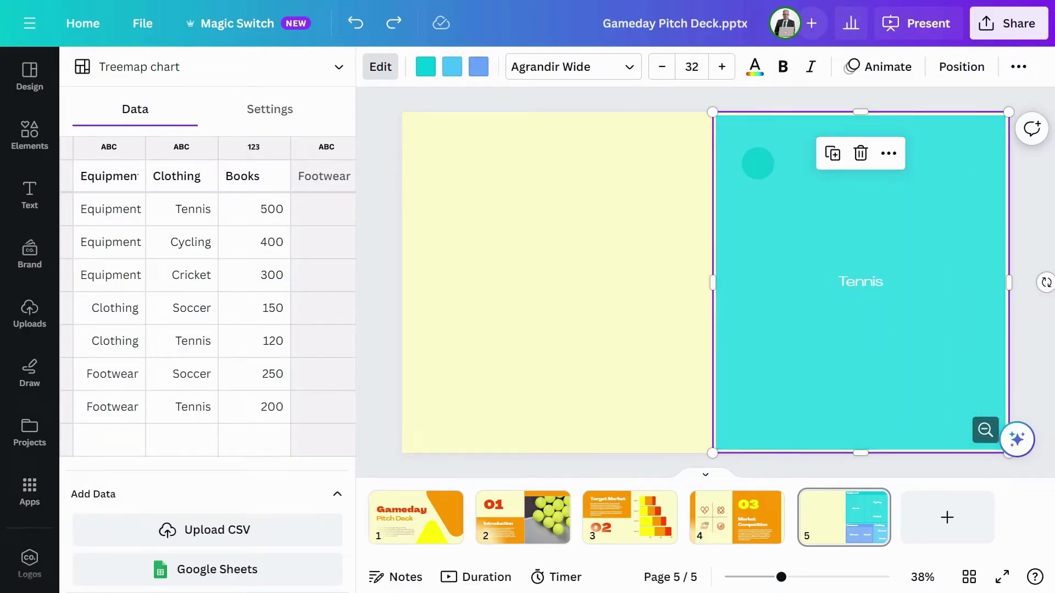
{"action": "left_click", "coordinate": [984, 428]}
{"action": "left_click", "coordinate": [984, 427]}
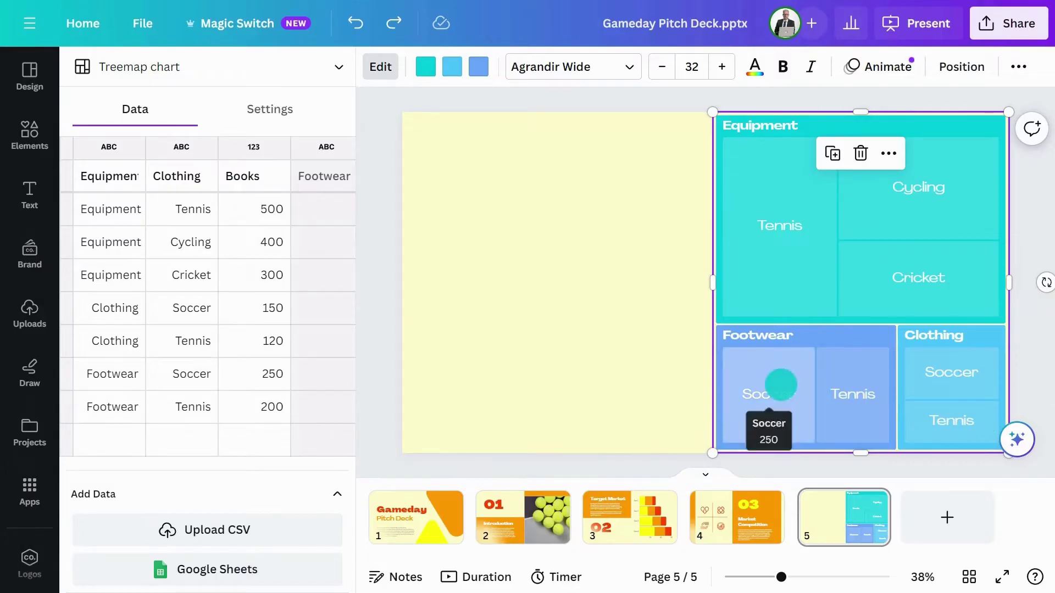
{"action": "left_click", "coordinate": [780, 383]}
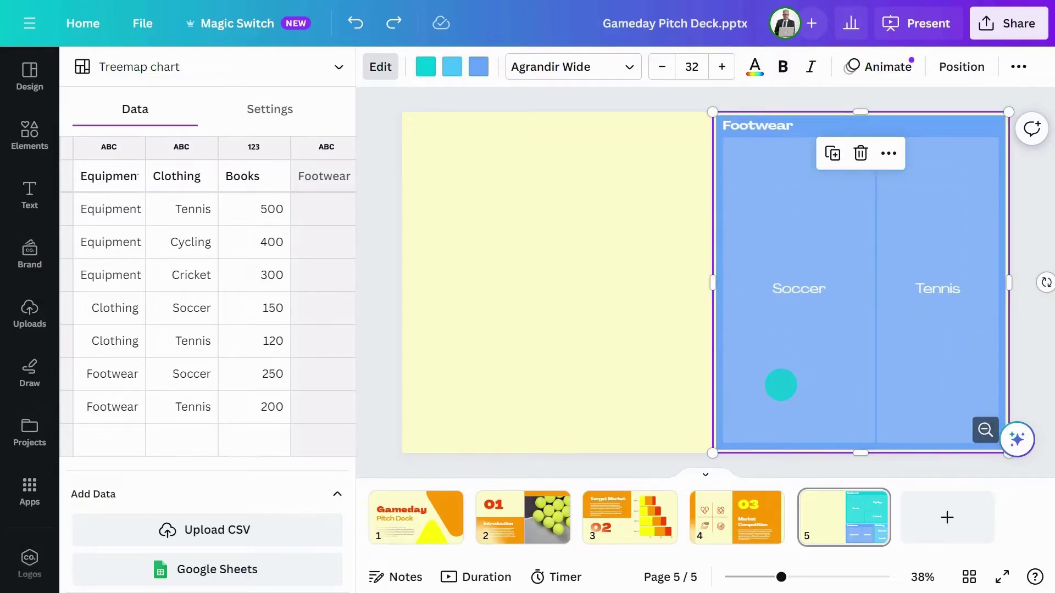
{"action": "left_click", "coordinate": [984, 427]}
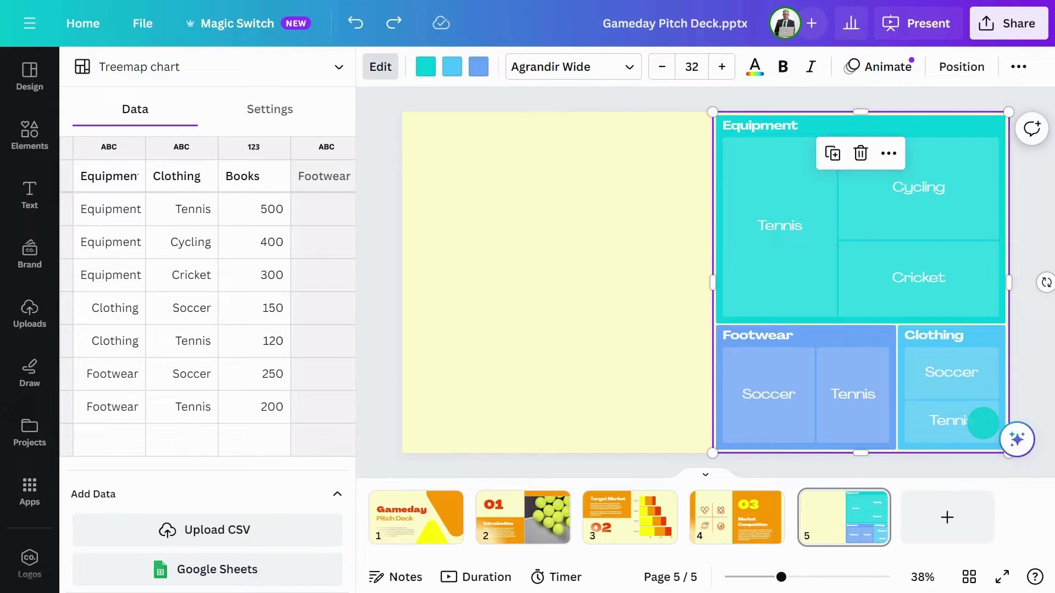
{"action": "left_click", "coordinate": [951, 371]}
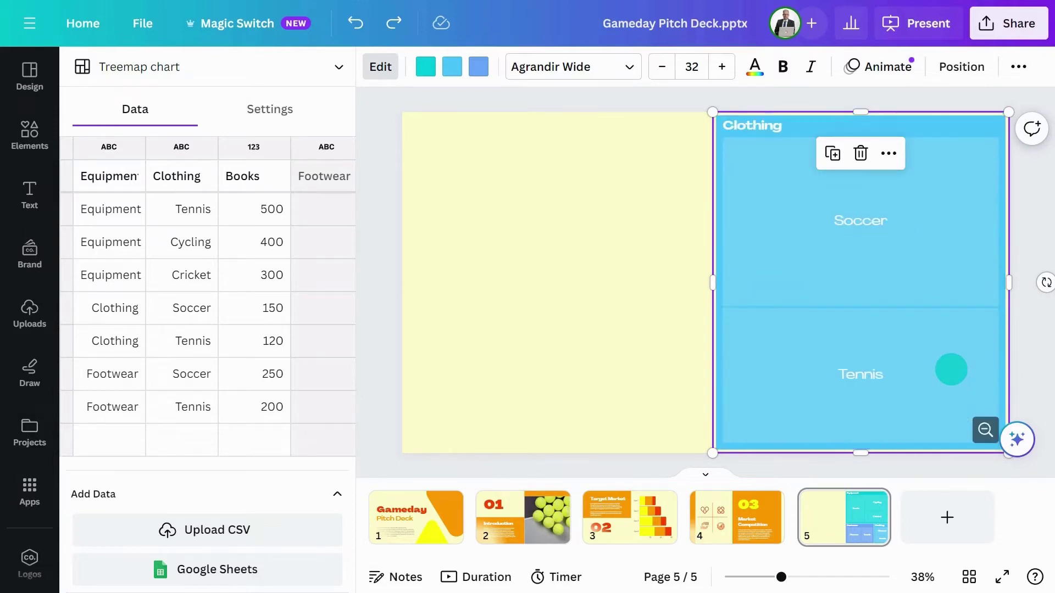
{"action": "left_click", "coordinate": [983, 429]}
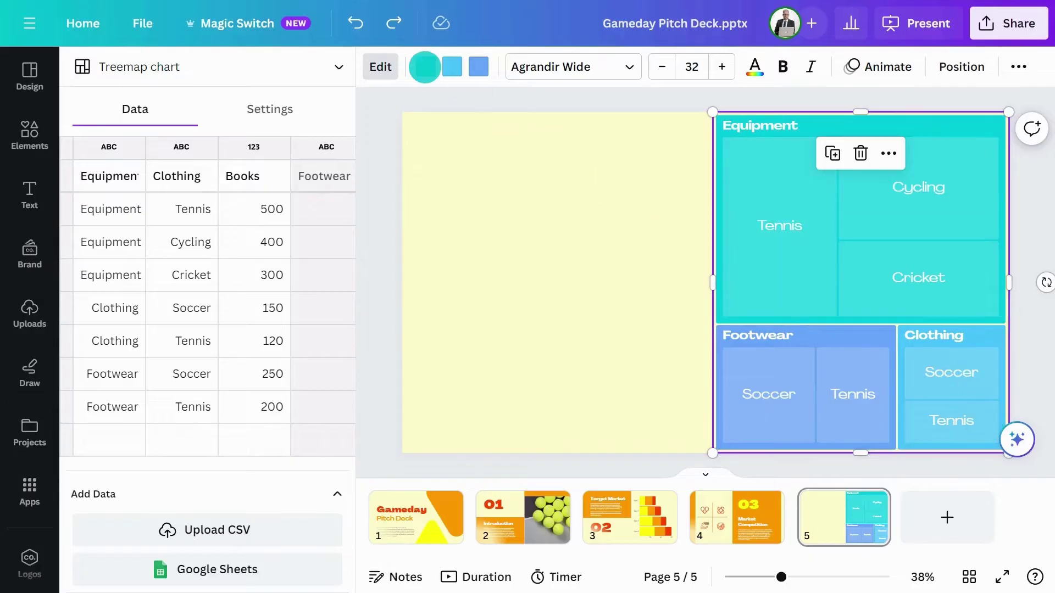
Recolour the treemap: Equipment red-orange, Clothing orange and Footwear mustard from Document colors
{"action": "left_click", "coordinate": [426, 66]}
{"action": "left_click", "coordinate": [233, 212]}
{"action": "left_click", "coordinate": [449, 67]}
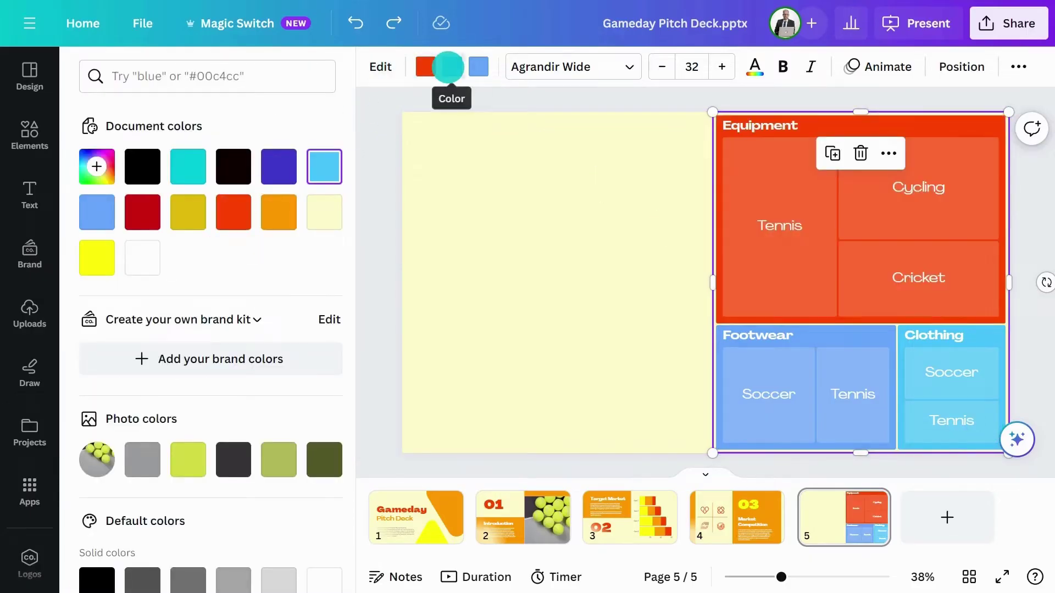
{"action": "left_click", "coordinate": [283, 211]}
{"action": "left_click", "coordinate": [478, 66]}
{"action": "left_click", "coordinate": [188, 212]}
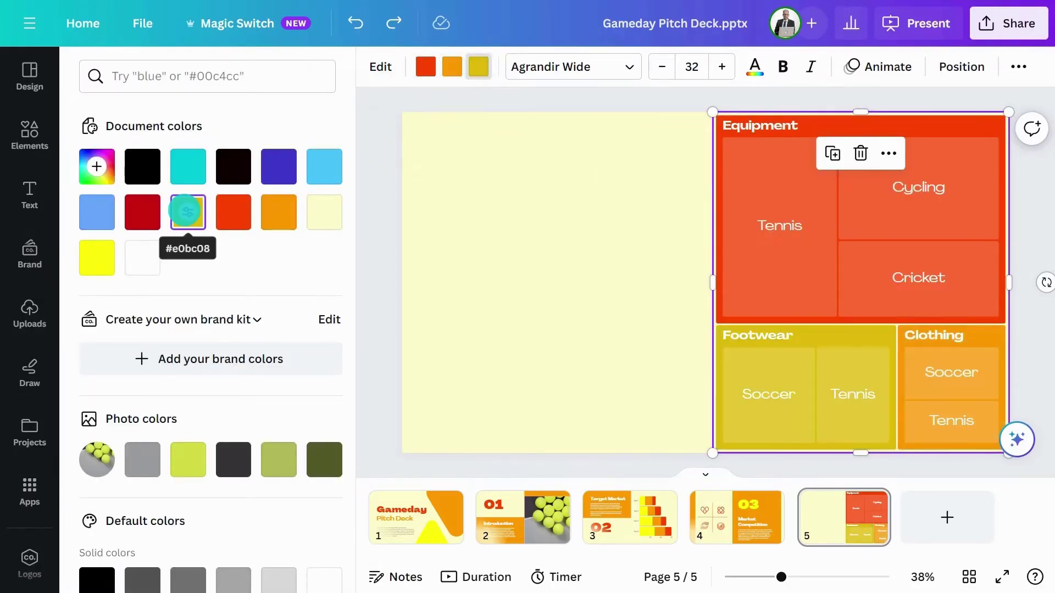
{"action": "key", "text": "Escape"}
{"action": "double_click", "coordinate": [668, 119]}
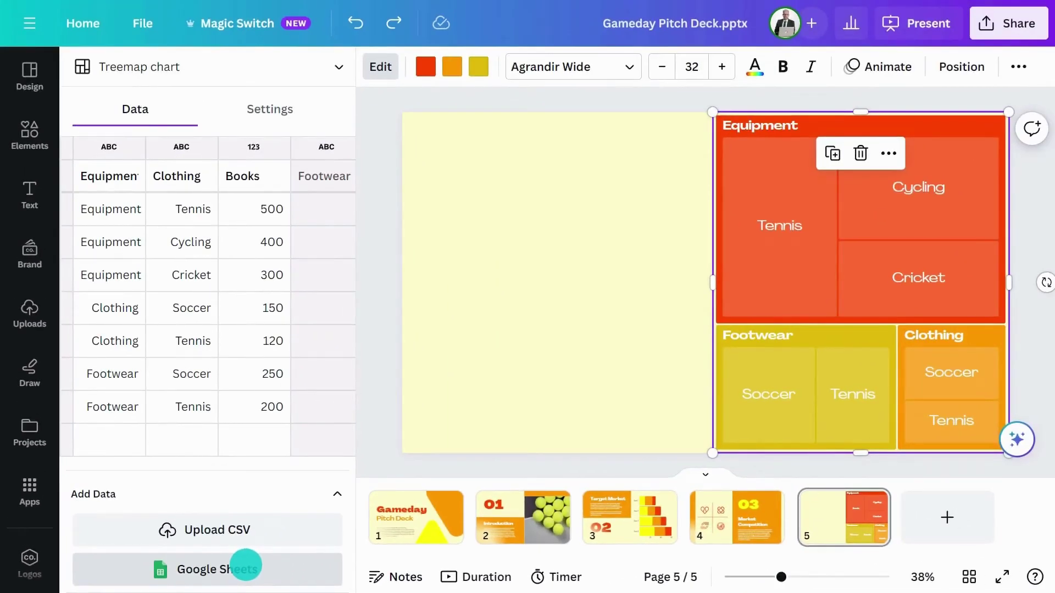
{"action": "left_click", "coordinate": [271, 66]}
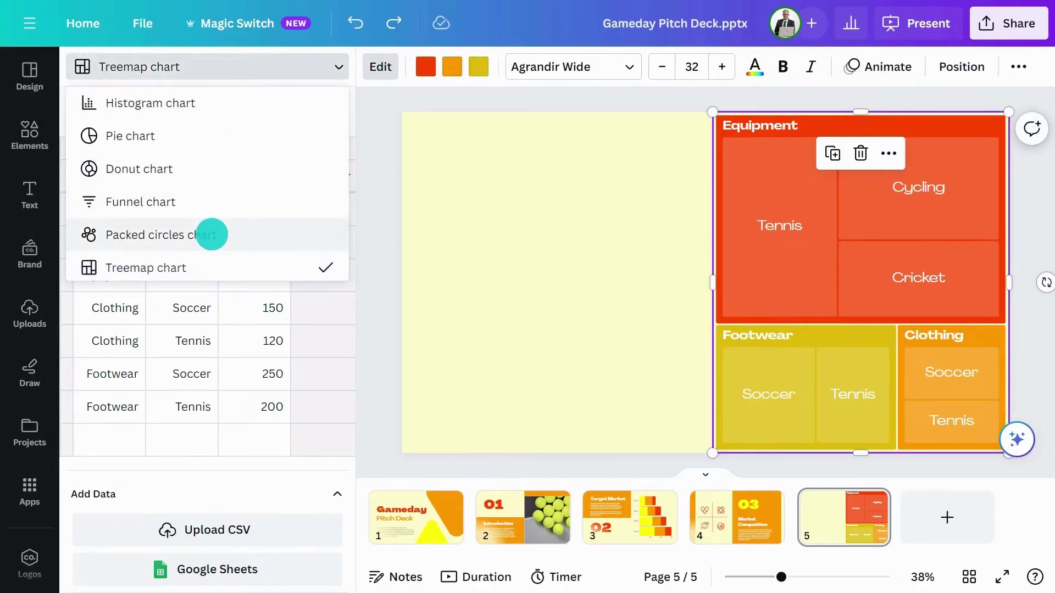
Switch the chart to Packed circles, zoom into Equipment and Tennis, then back out
{"action": "left_click", "coordinate": [211, 233]}
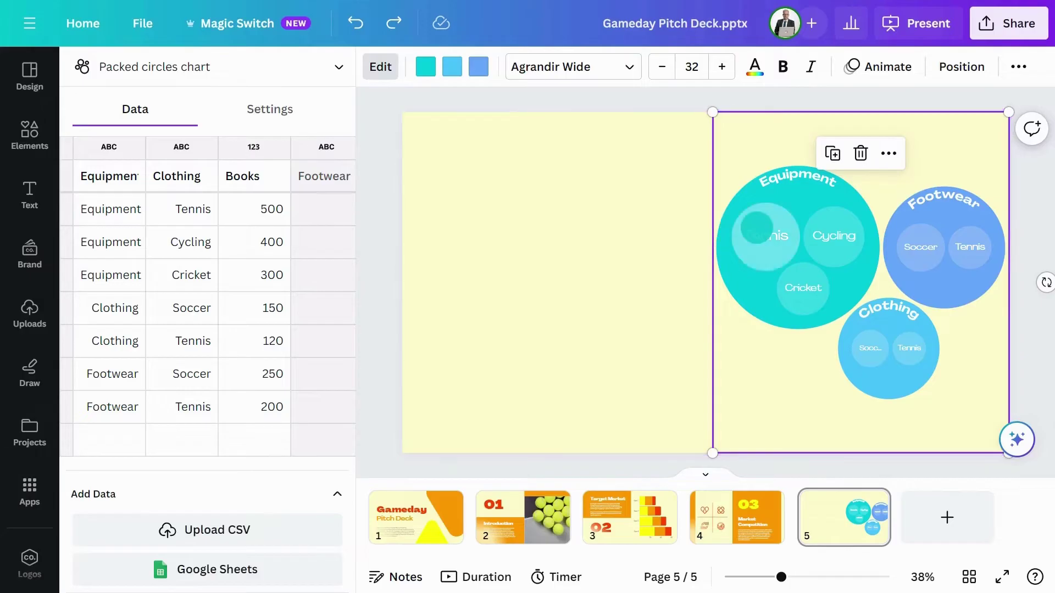
{"action": "left_click", "coordinate": [757, 227]}
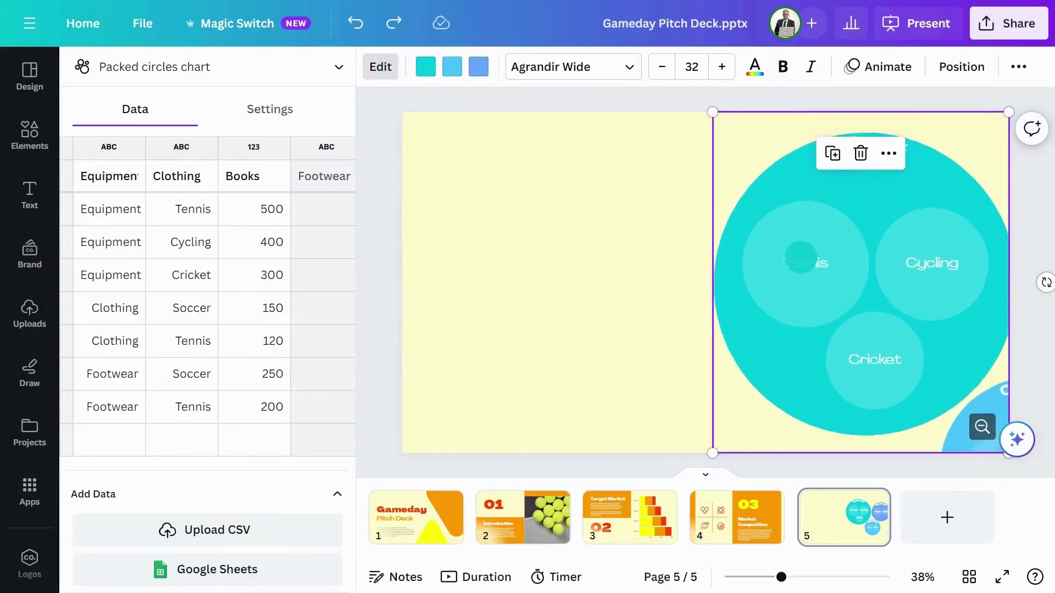
{"action": "left_click", "coordinate": [800, 256]}
{"action": "left_click", "coordinate": [982, 426]}
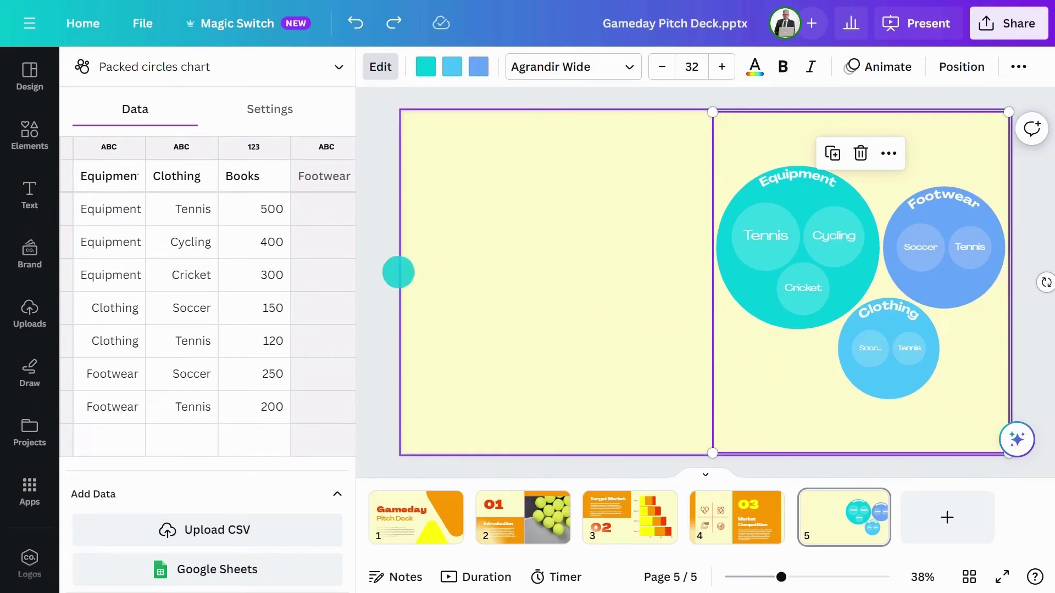
{"action": "left_click", "coordinate": [375, 266]}
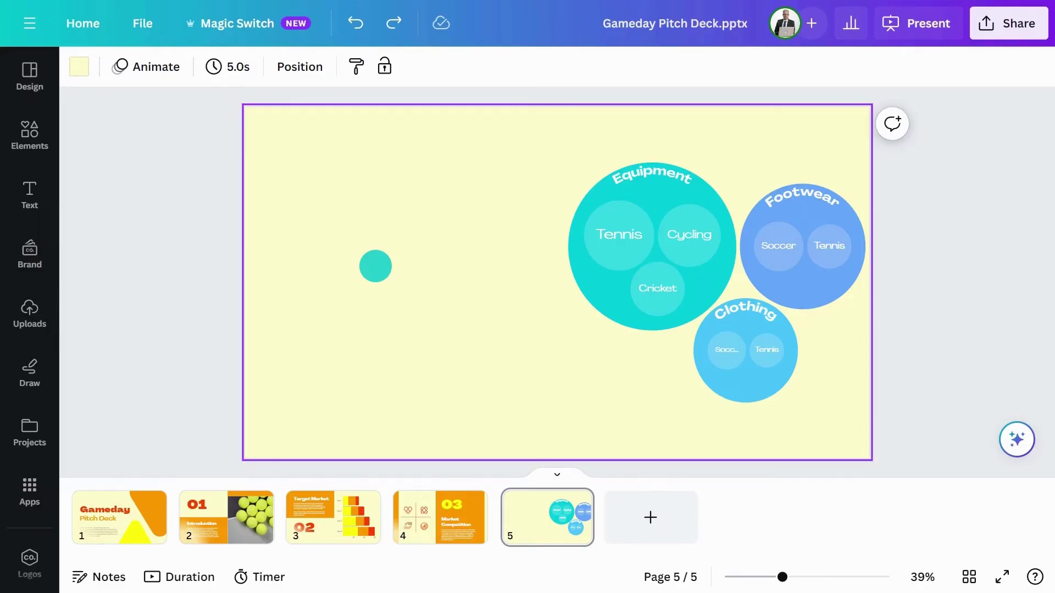
Add a two-line 'Best-selling products' heading on the left, then begin body text about technical equipment
{"action": "key", "text": "t"}
{"action": "type", "text": "Best-"}
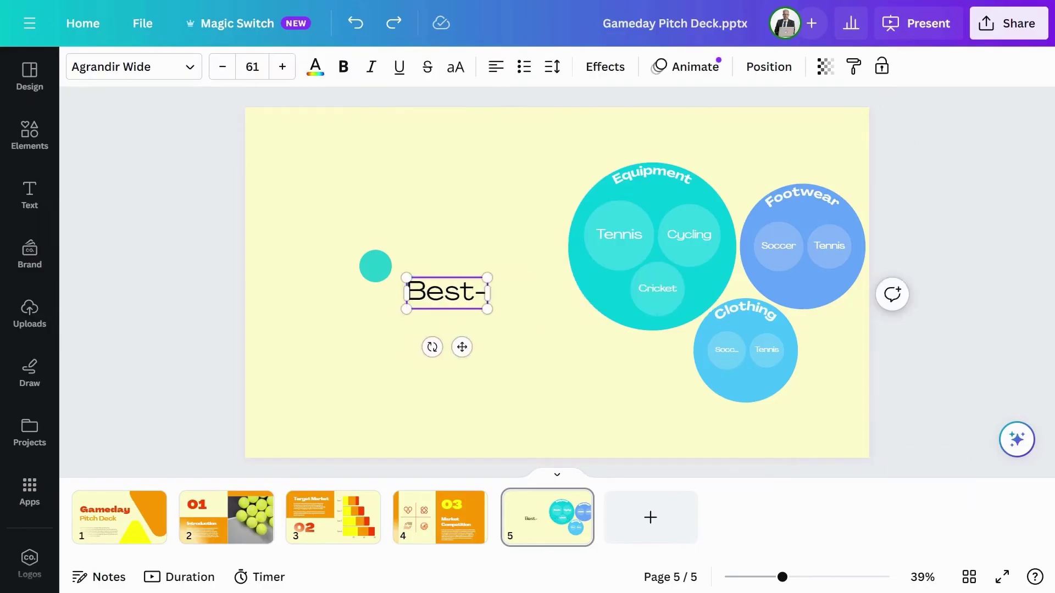
{"action": "type", "text": "selling"}
{"action": "key", "text": "Return"}
{"action": "type", "text": "products"}
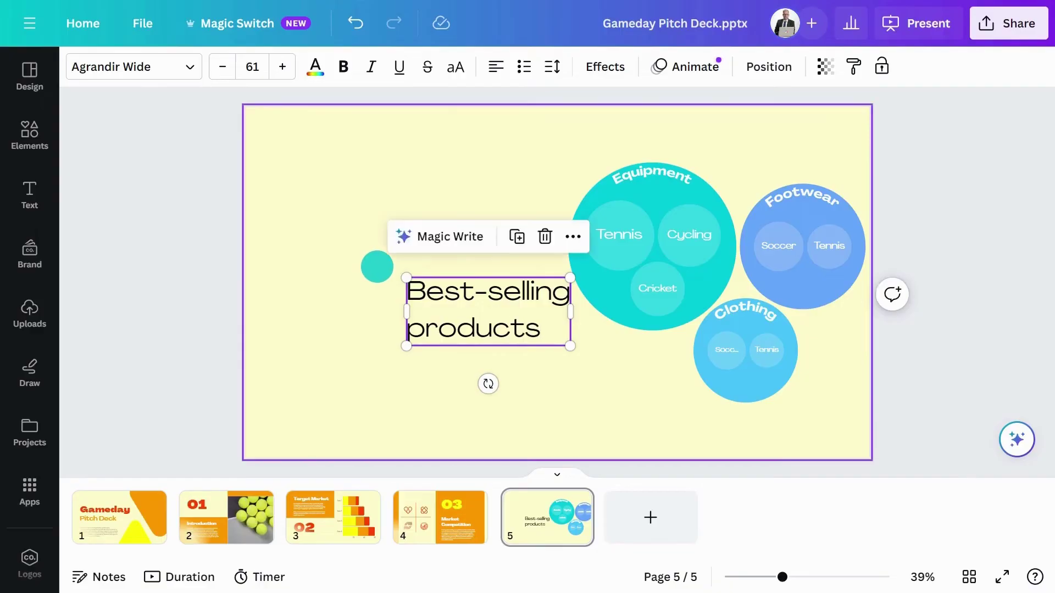
{"action": "left_click_drag", "start_coordinate": [477, 305], "coordinate": [379, 311]}
{"action": "type", "text": "ttechnical equipment con"}
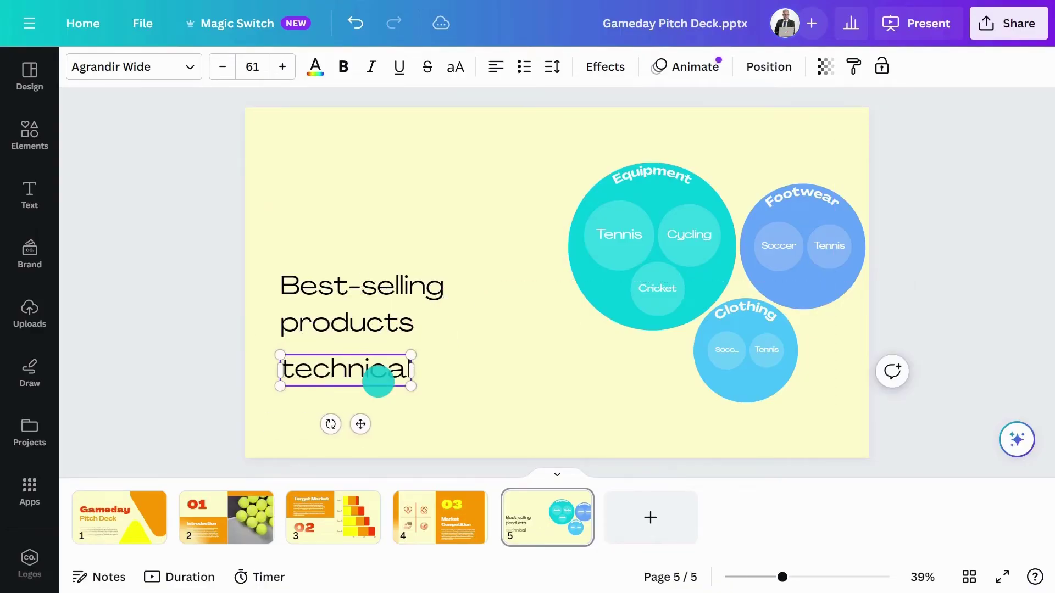
Add an orange rectangle and stretch it into a tall panel over the slide's left side
{"action": "key", "text": "r"}
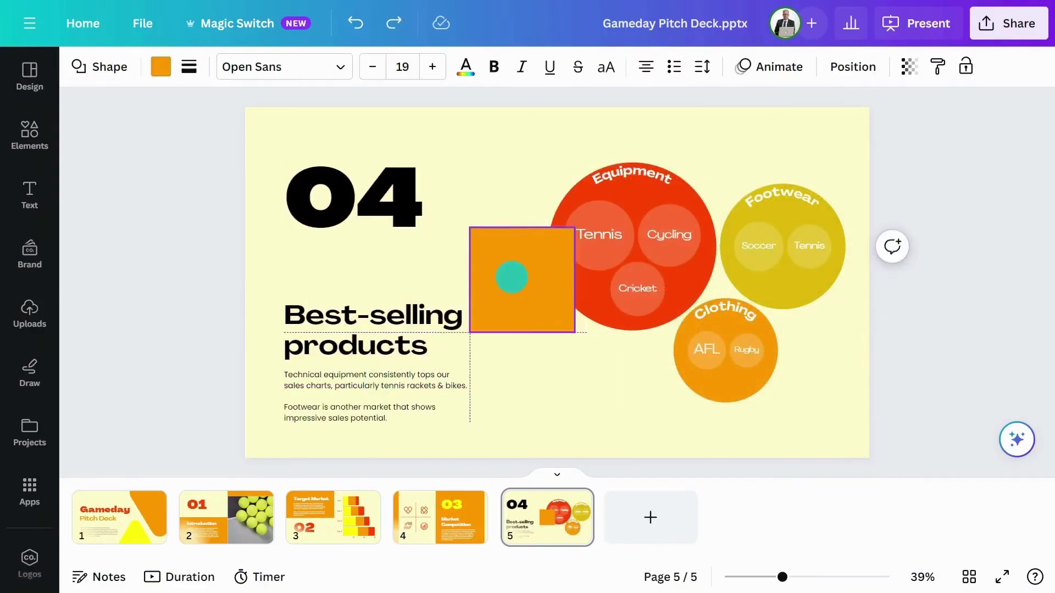
{"action": "left_click_drag", "start_coordinate": [511, 278], "coordinate": [309, 156]}
{"action": "left_click_drag", "start_coordinate": [370, 211], "coordinate": [509, 457]}
{"action": "left_click", "coordinate": [846, 61]}
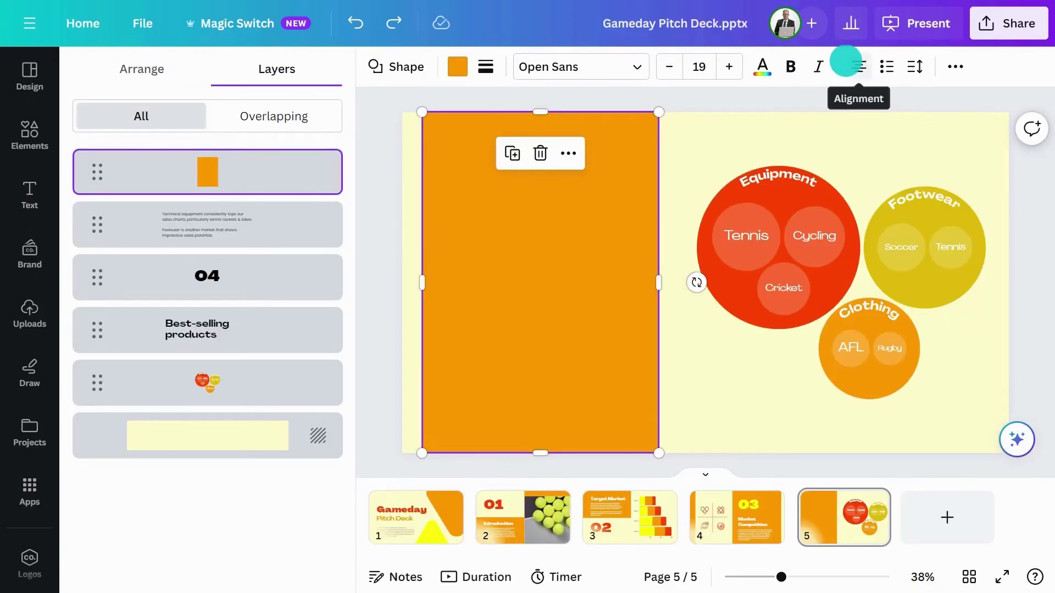
Move the orange panel's layer behind the 04 number, heading and body text, then deselect it
{"action": "left_click_drag", "start_coordinate": [305, 166], "coordinate": [286, 351]}
{"action": "key", "text": "Escape"}
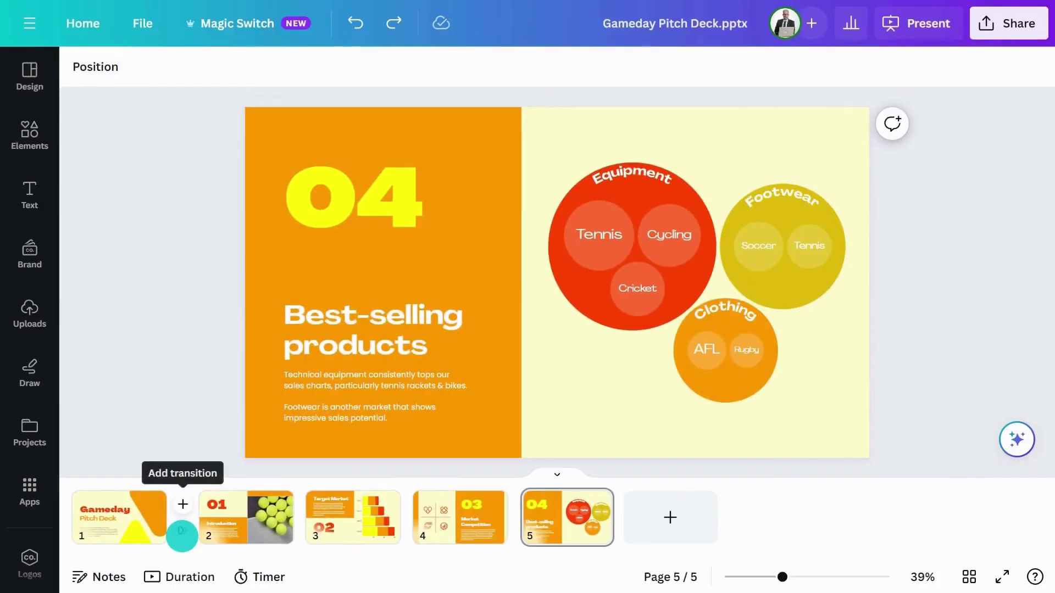
Apply a Flow transition between slides 1 and 2 and Match & Move between slides 2 and 3
{"action": "left_click", "coordinate": [312, 486]}
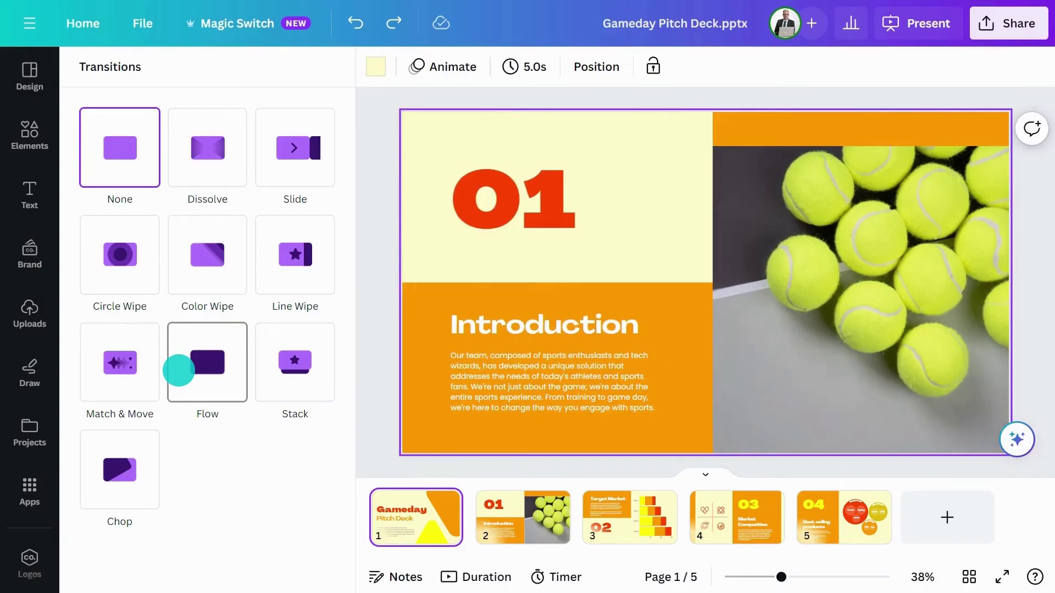
{"action": "left_click", "coordinate": [178, 370]}
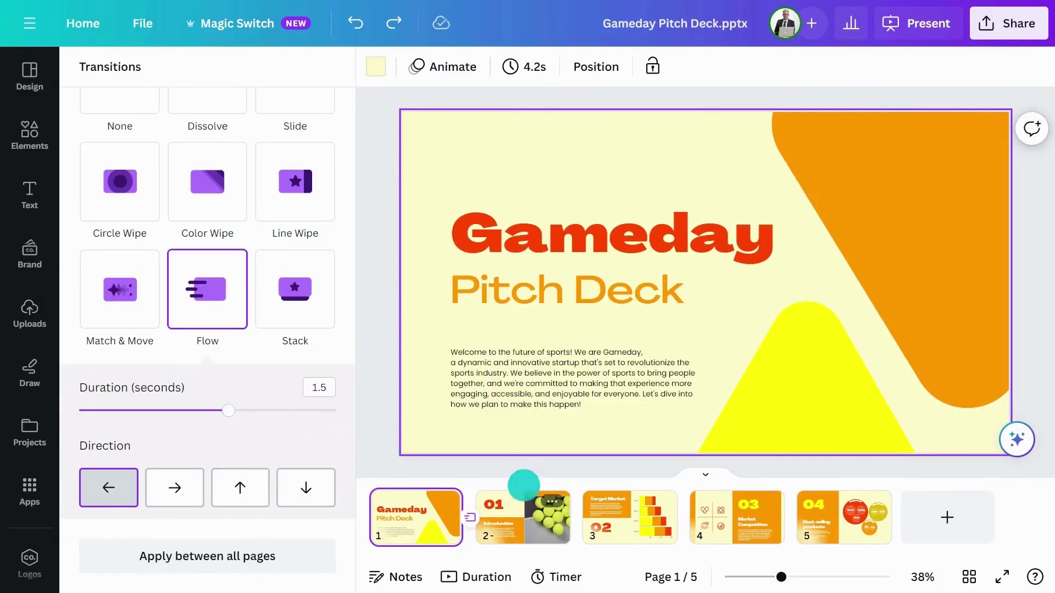
{"action": "left_click", "coordinate": [585, 529]}
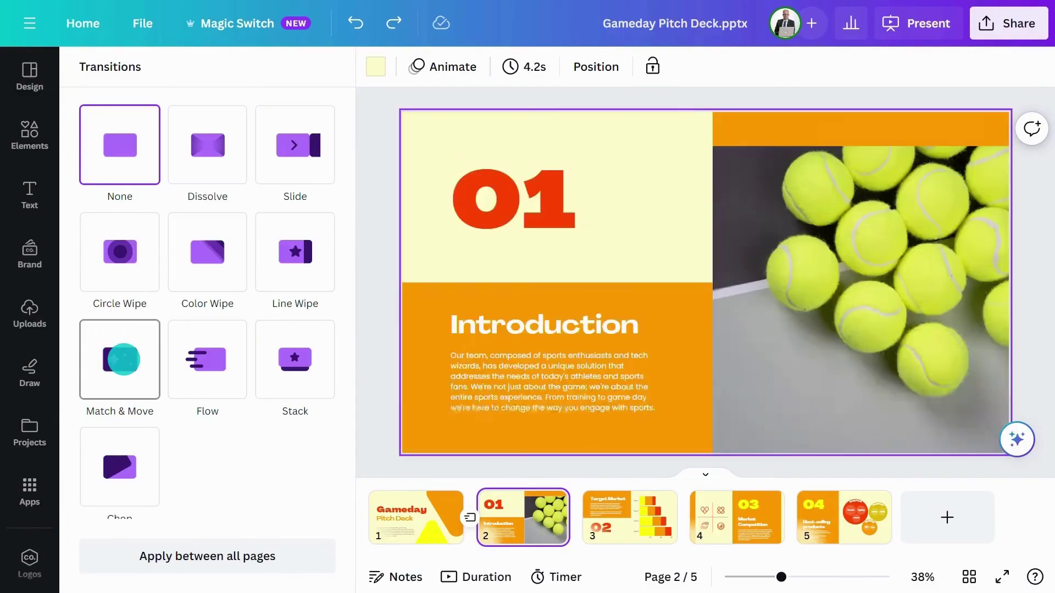
{"action": "left_click", "coordinate": [122, 360]}
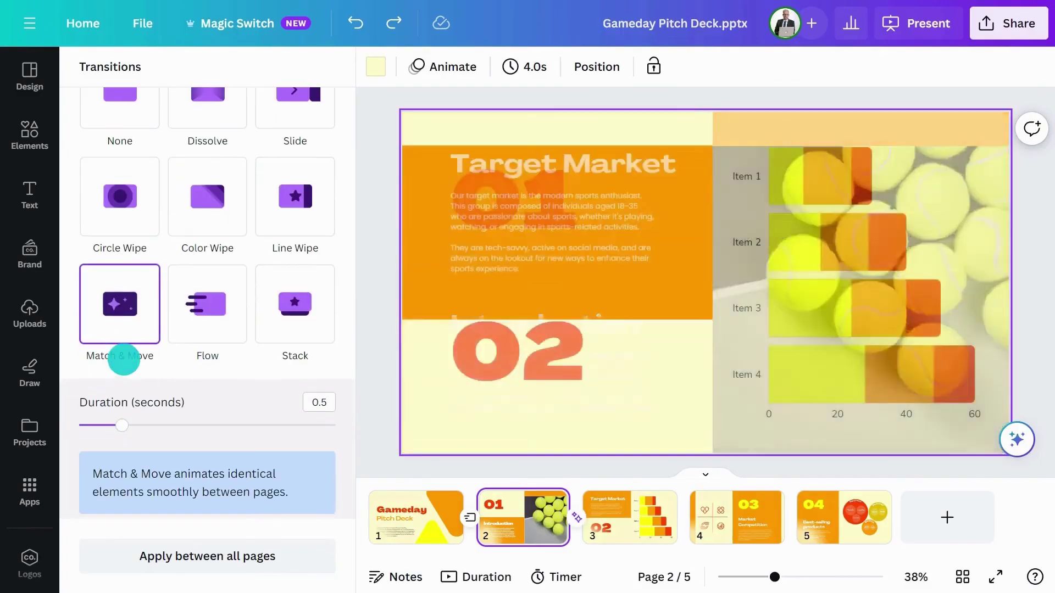
Present the deck full screen and advance to the Target Market slide
{"action": "left_click", "coordinate": [913, 32]}
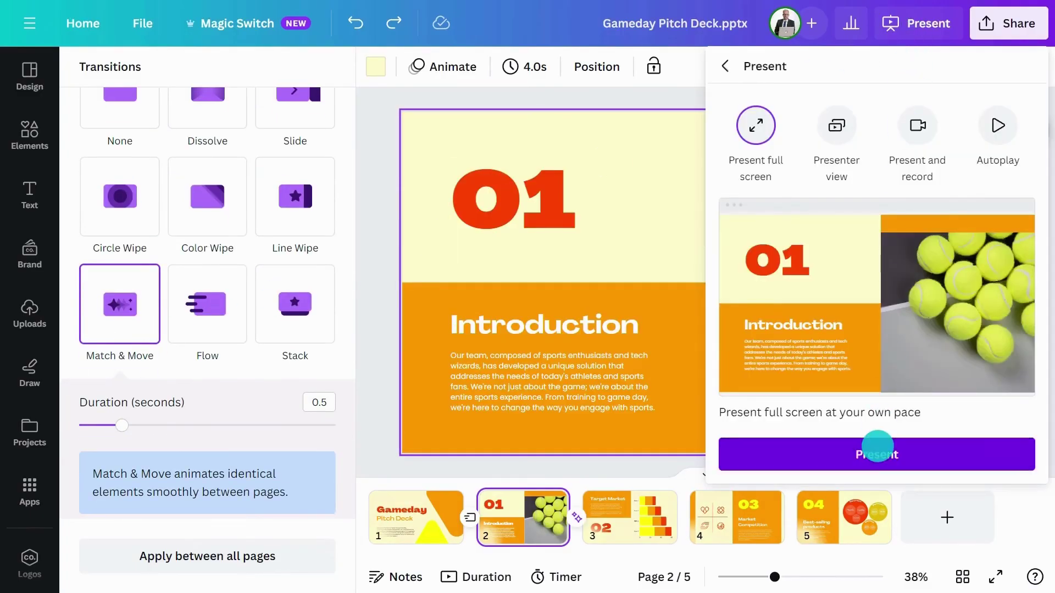
{"action": "left_click", "coordinate": [876, 443]}
{"action": "left_click", "coordinate": [991, 275]}
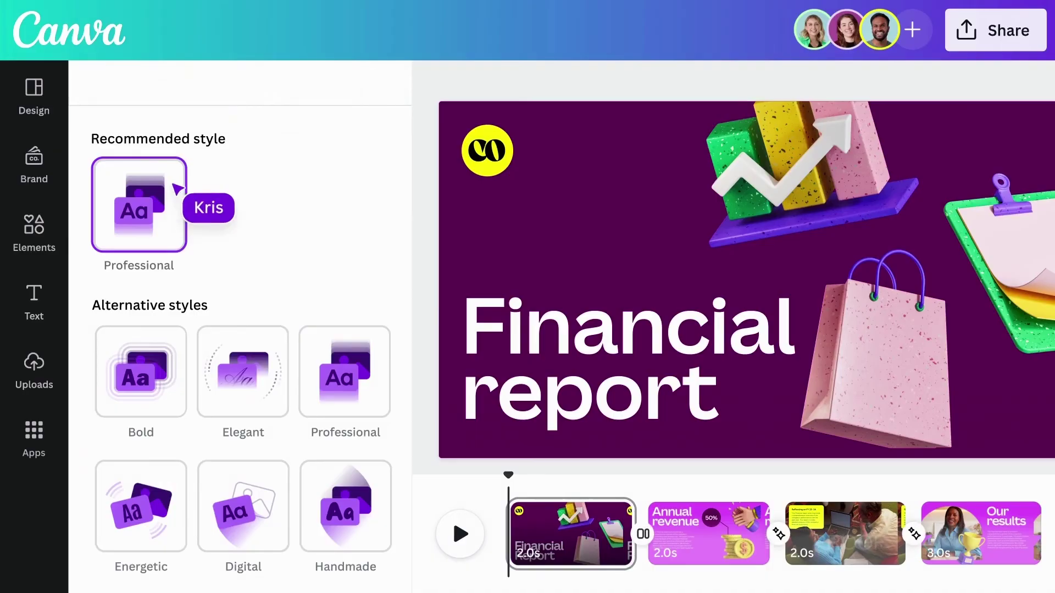
Play the design's animated preview, then apply the two-photo Perfect Layouts layout
{"action": "left_click", "coordinate": [469, 532]}
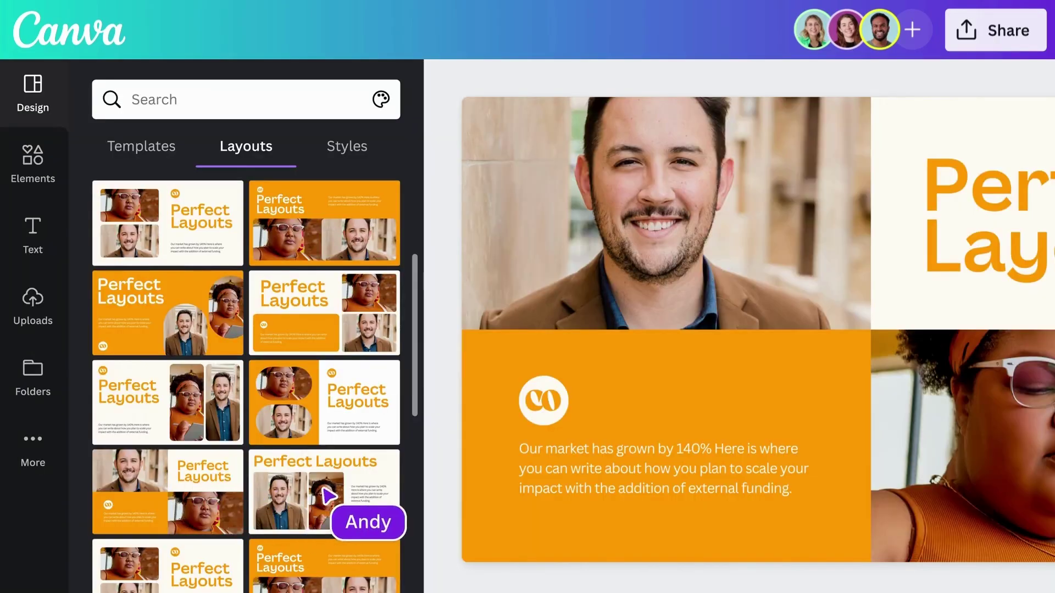
{"action": "left_click", "coordinate": [331, 493]}
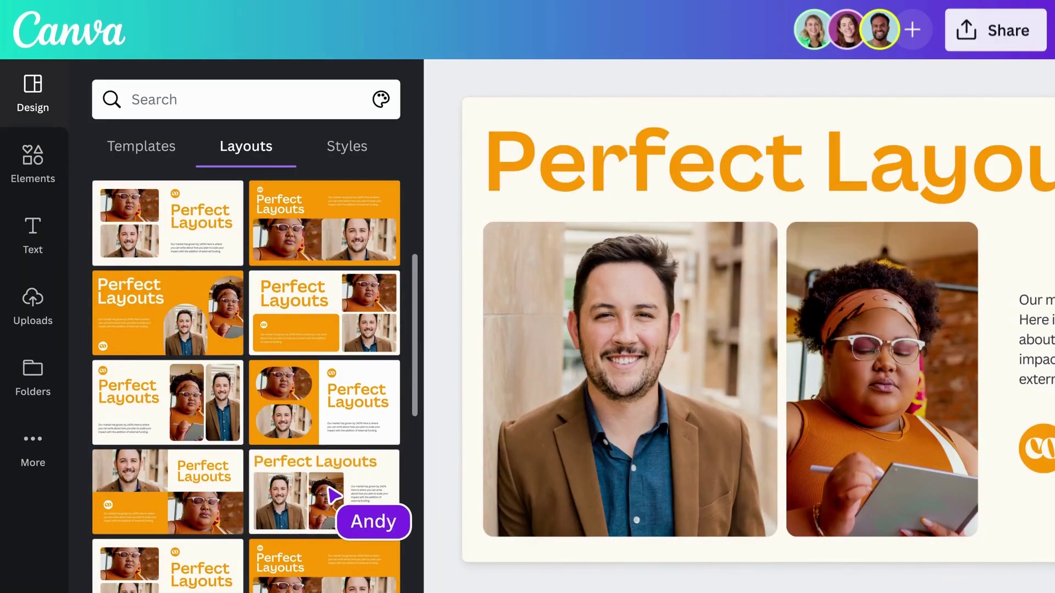
{"action": "scroll", "coordinate": [331, 494], "scroll_direction": "down", "scroll_amount": 5}
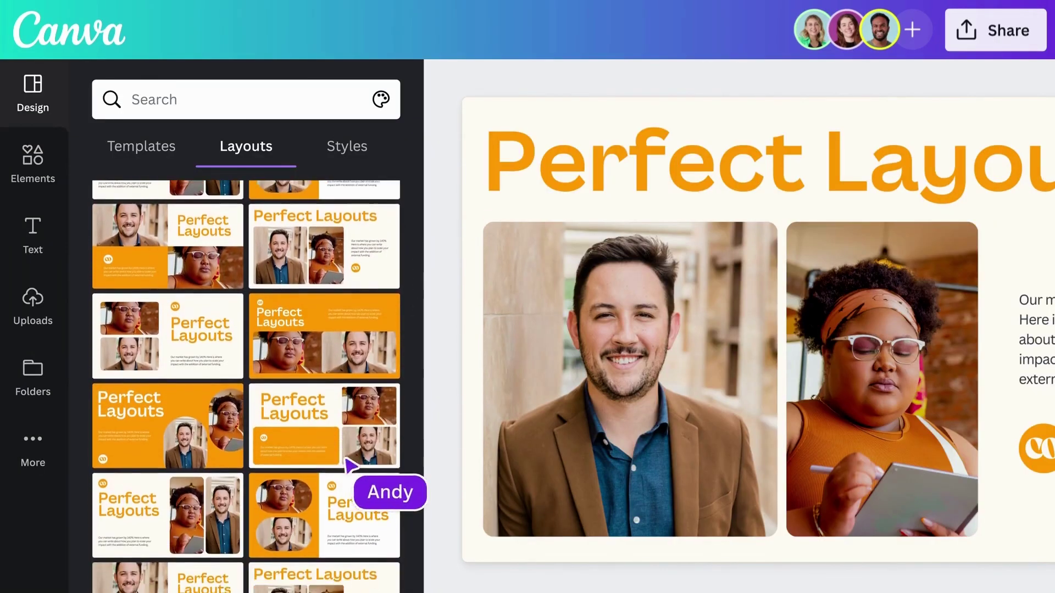